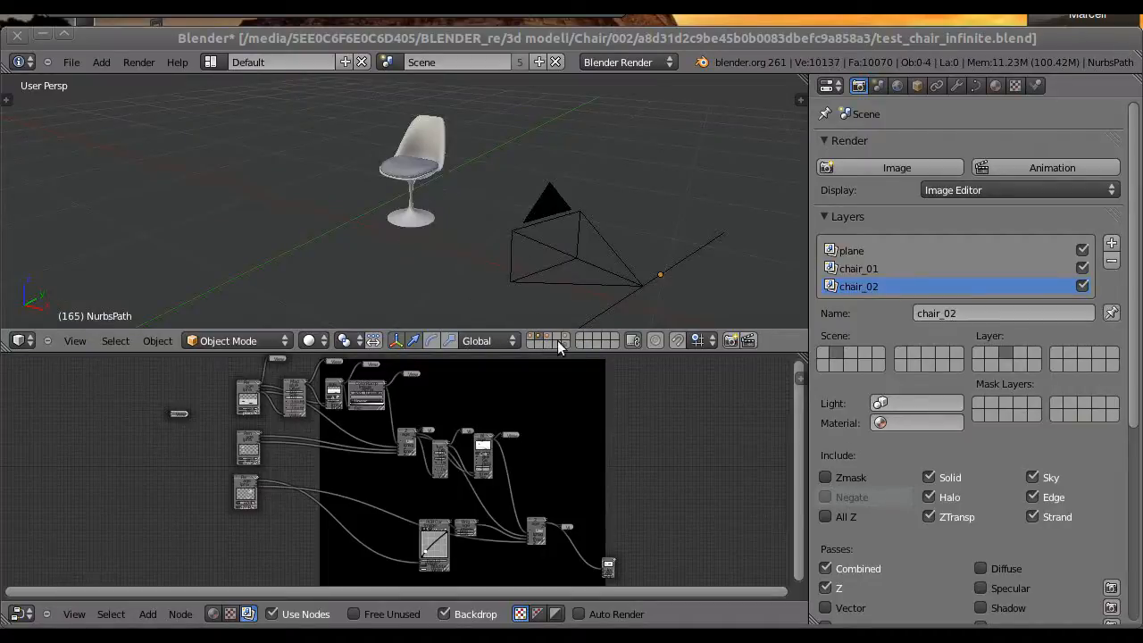
Examine the plane, chair_01 and chair_02 render layers and their passes, displaying only the matching scene layer for each
{"action": "left_click", "coordinate": [548, 339]}
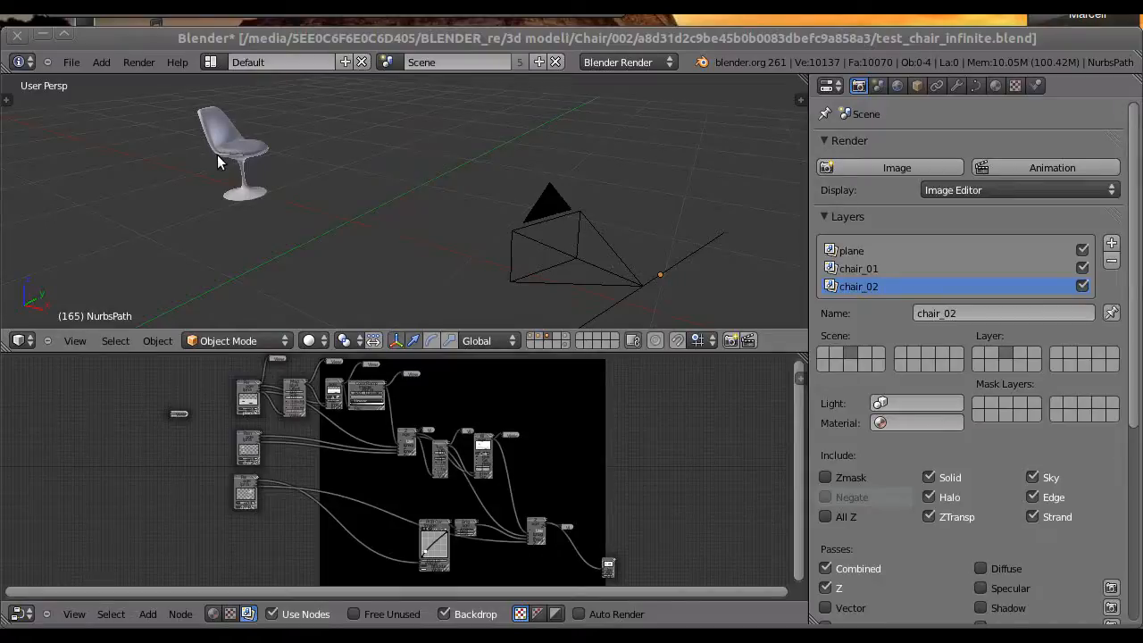
{"action": "left_click", "coordinate": [857, 250]}
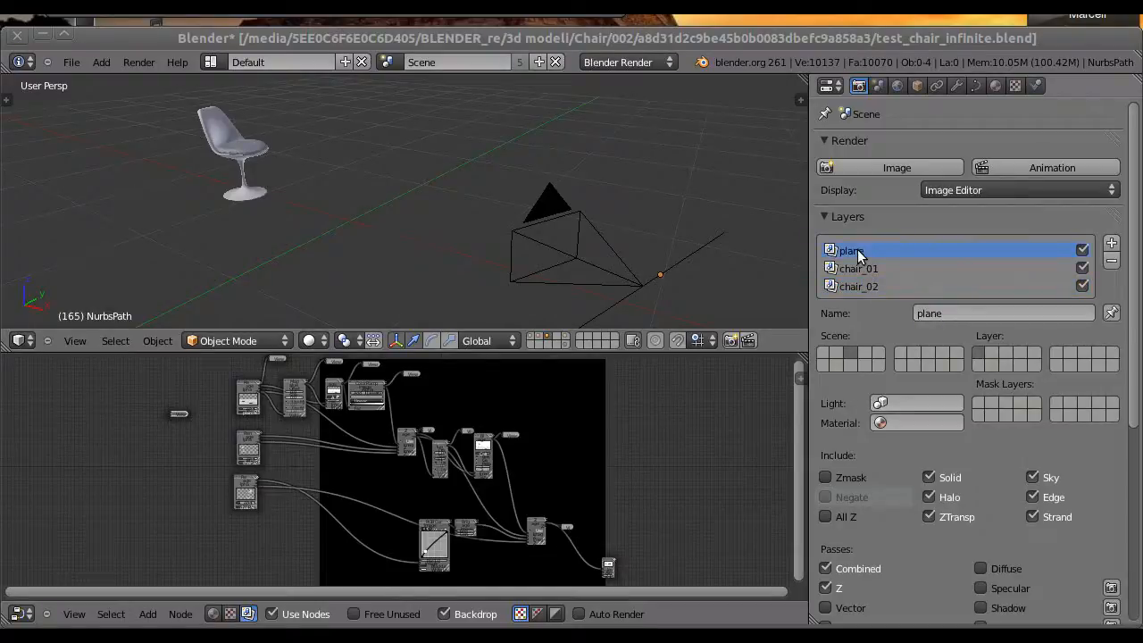
{"action": "left_click", "coordinate": [884, 352]}
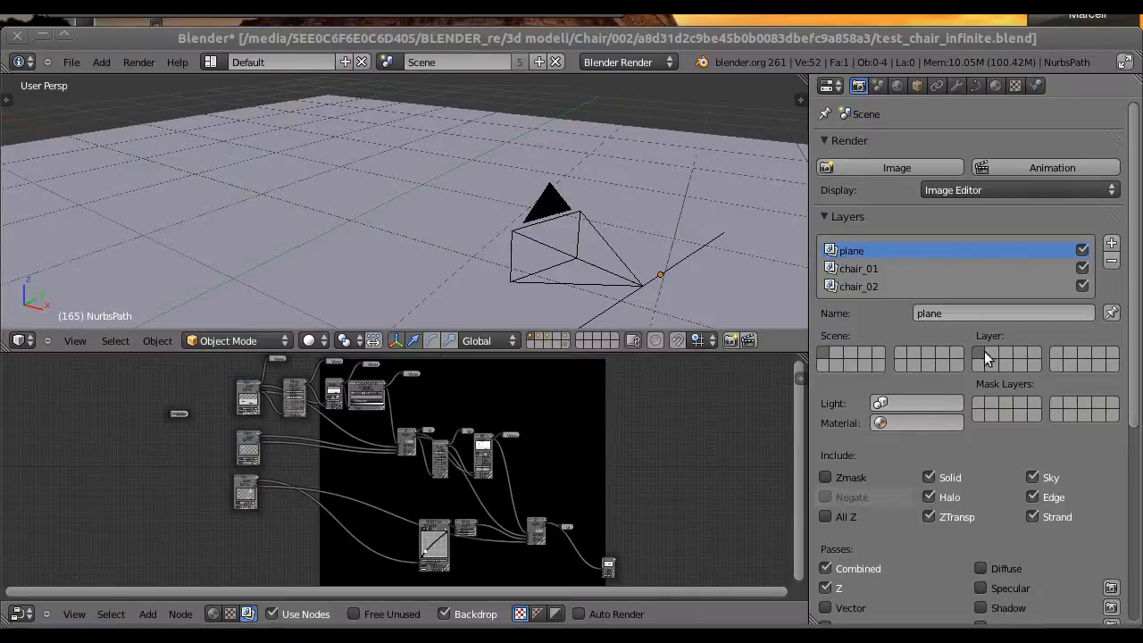
{"action": "left_click", "coordinate": [858, 271]}
{"action": "left_click", "coordinate": [835, 353]}
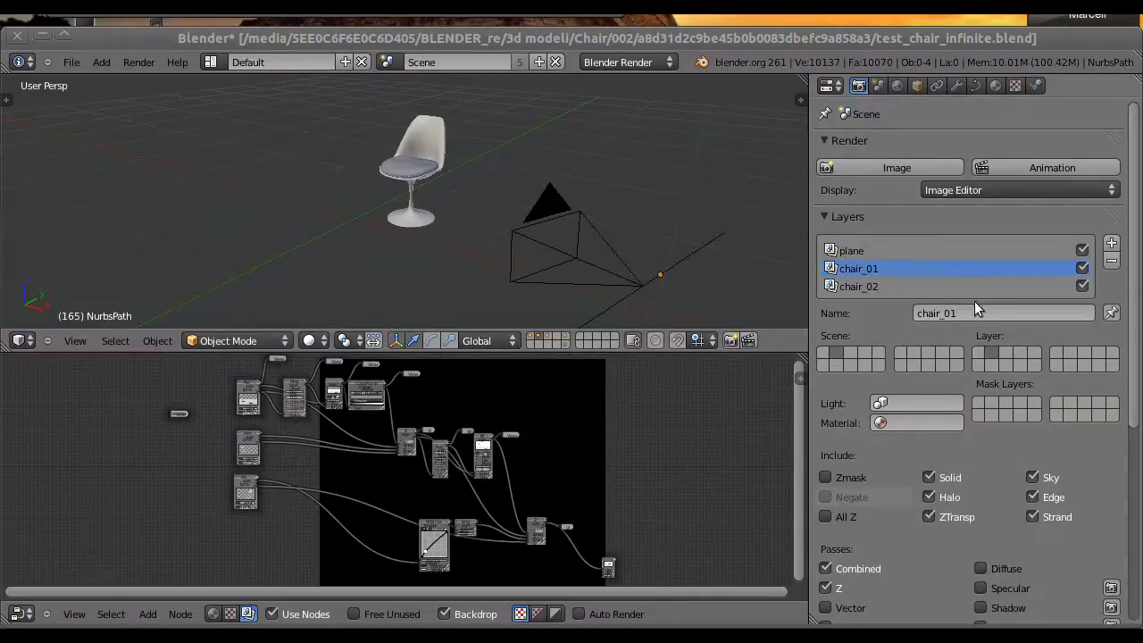
{"action": "left_click", "coordinate": [860, 286]}
{"action": "left_click", "coordinate": [850, 352]}
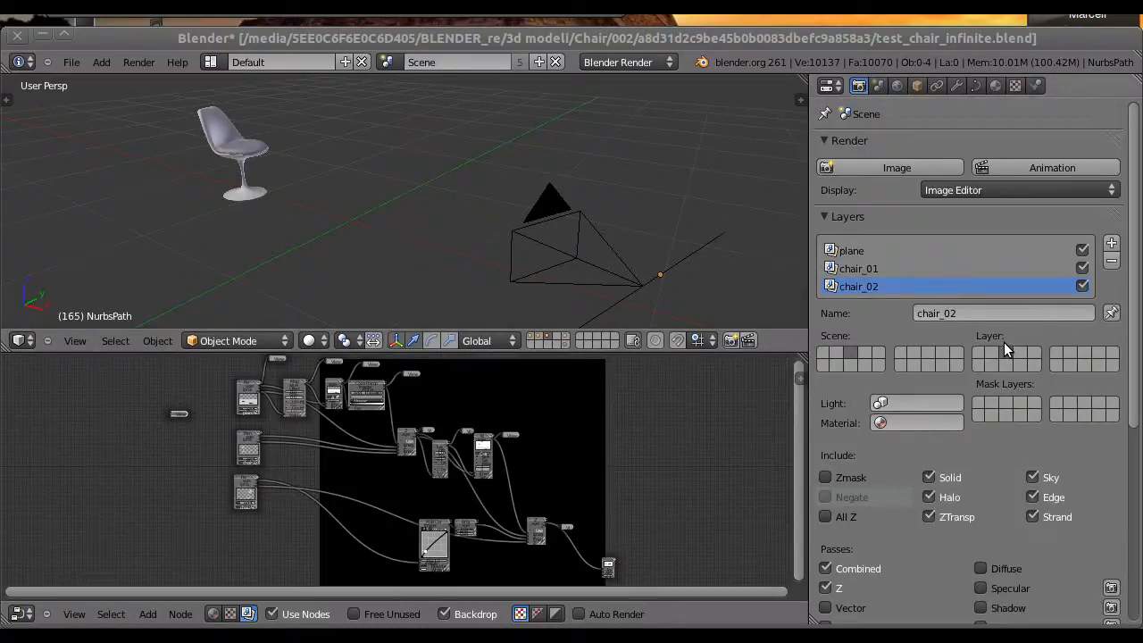
{"action": "scroll", "coordinate": [991, 322], "scroll_direction": "down", "scroll_amount": 5}
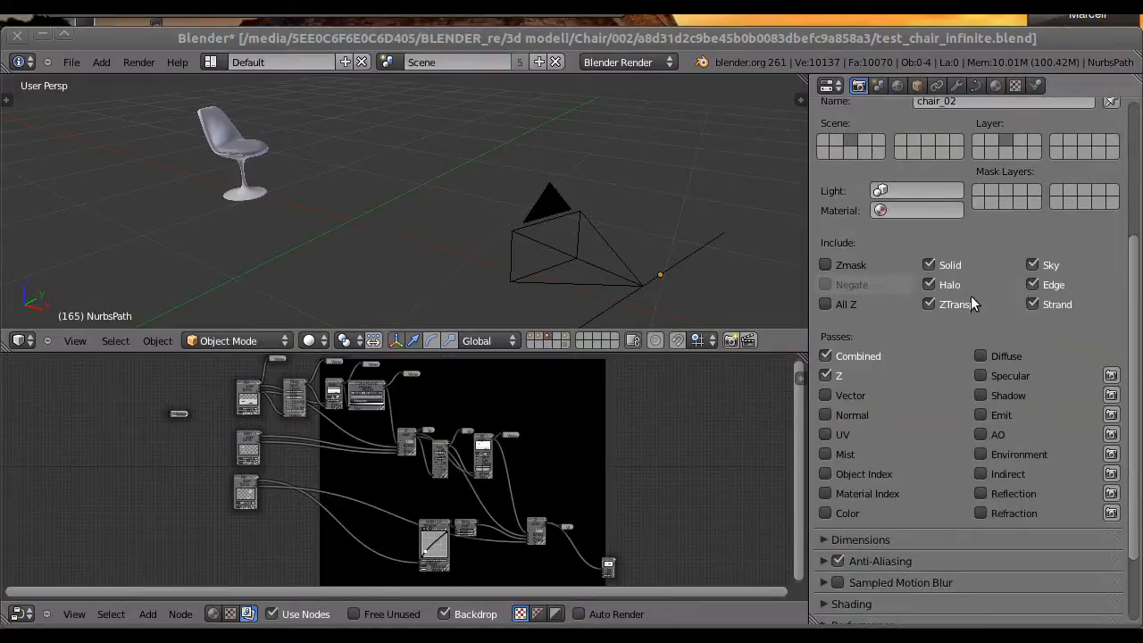
{"action": "scroll", "coordinate": [968, 434], "scroll_direction": "up", "scroll_amount": 3}
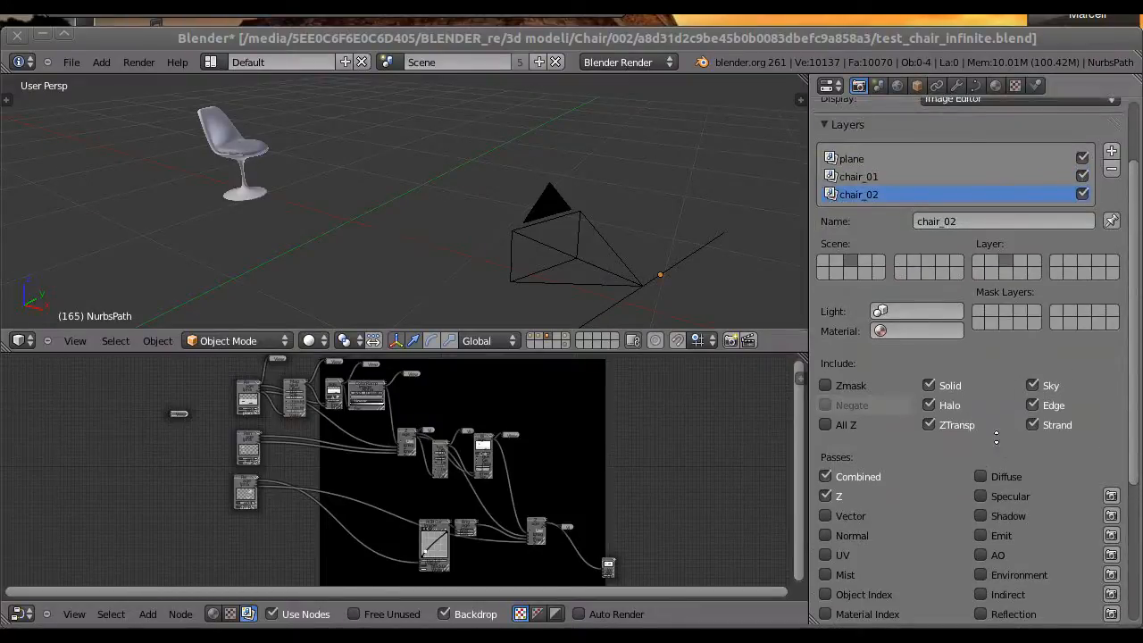
{"action": "scroll", "coordinate": [995, 435], "scroll_direction": "up", "scroll_amount": 2}
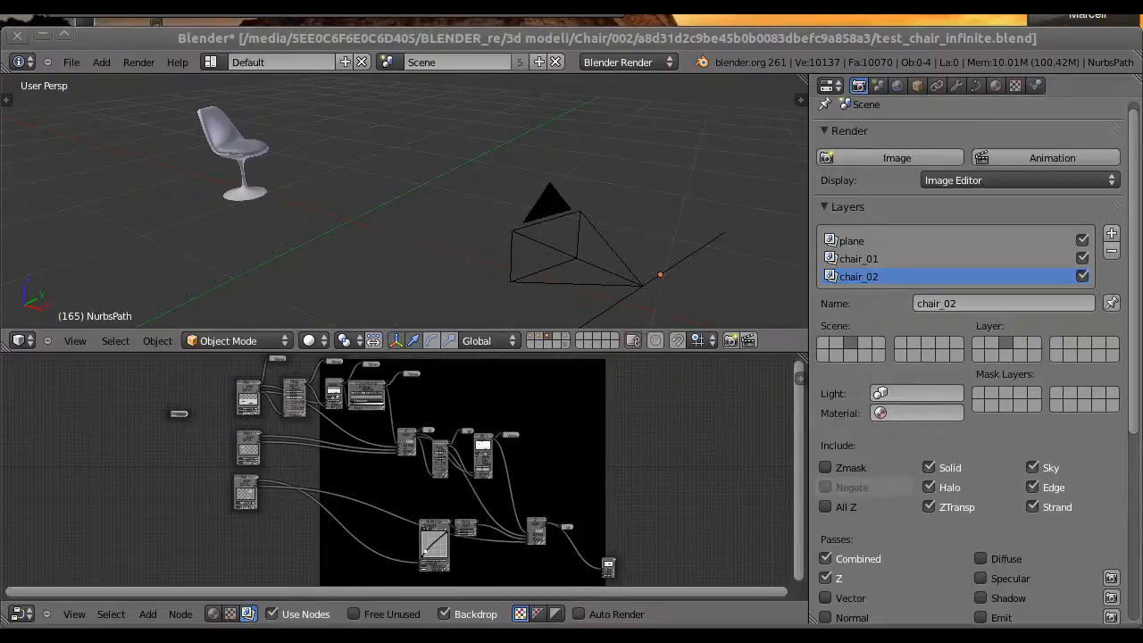
Turn on the first and second scene layers alongside the third and render the image
{"action": "left_click", "coordinate": [836, 342], "text": "shift"}
{"action": "left_click", "coordinate": [823, 342], "text": "shift"}
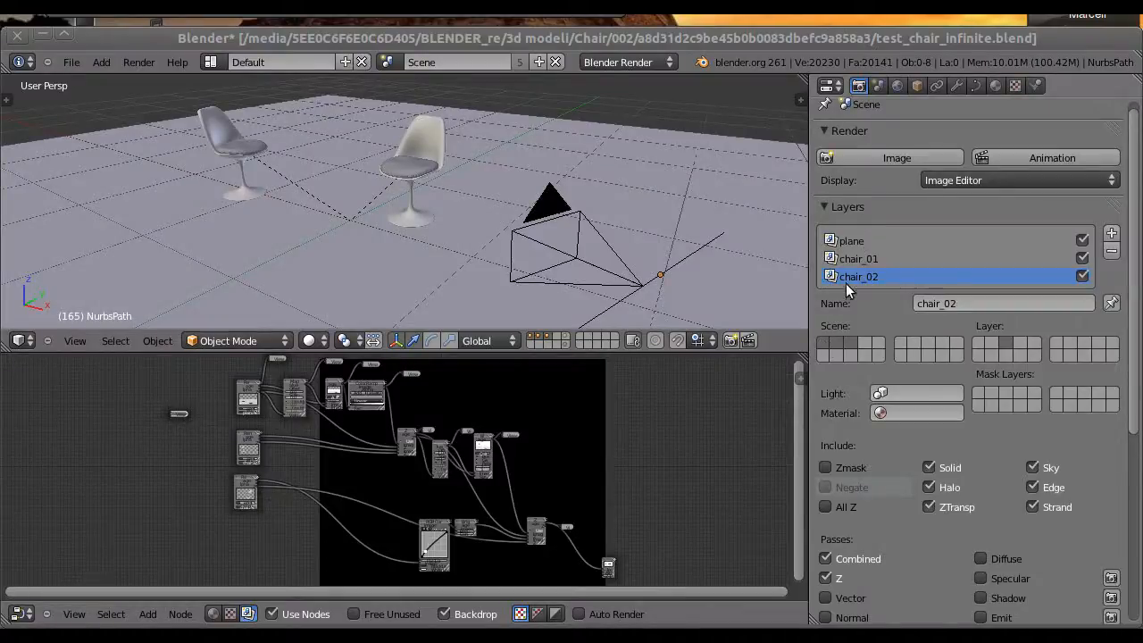
{"action": "scroll", "coordinate": [862, 270], "scroll_direction": "up", "scroll_amount": 1}
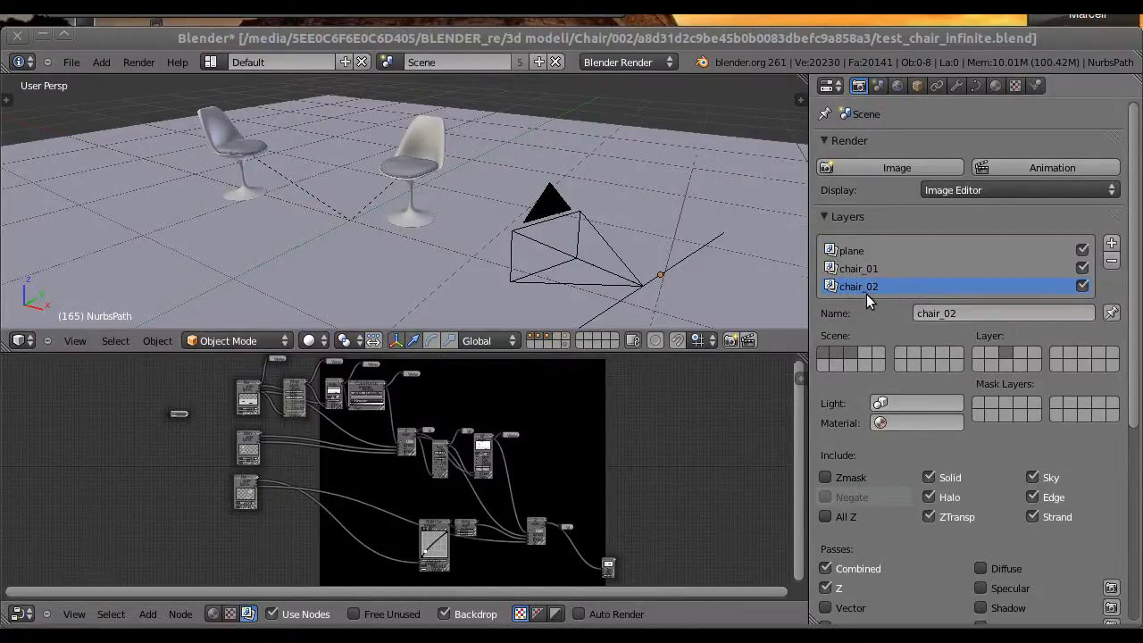
{"action": "left_click", "coordinate": [871, 167]}
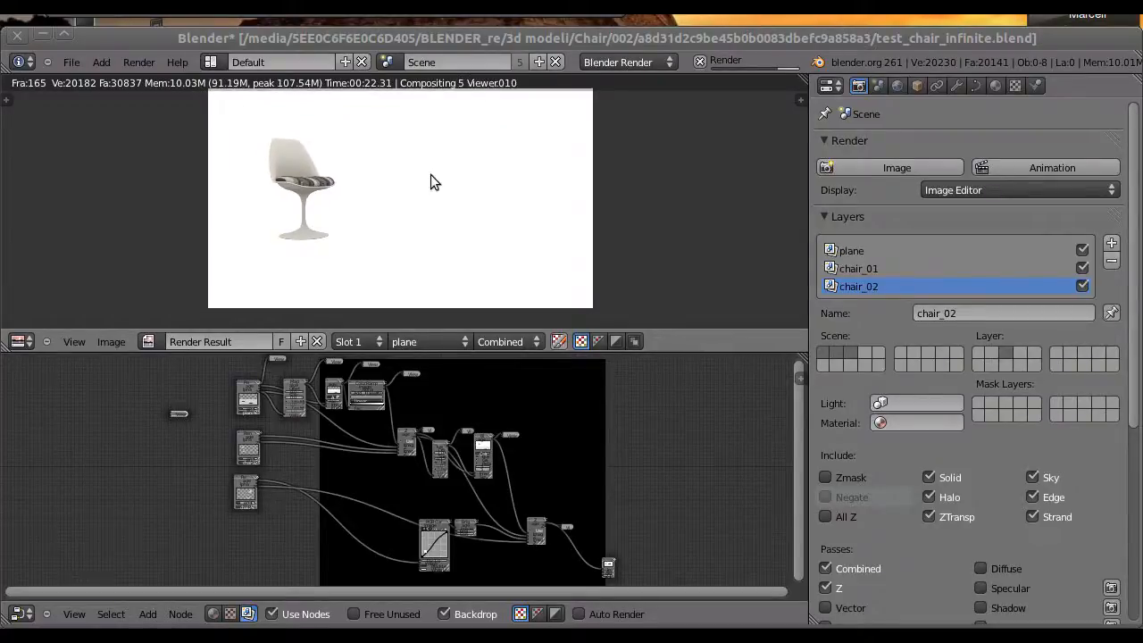
Maximize the compositing node editor and choose the plane layer in the uppermost Render Layers node
{"action": "key", "text": "ctrl+Up"}
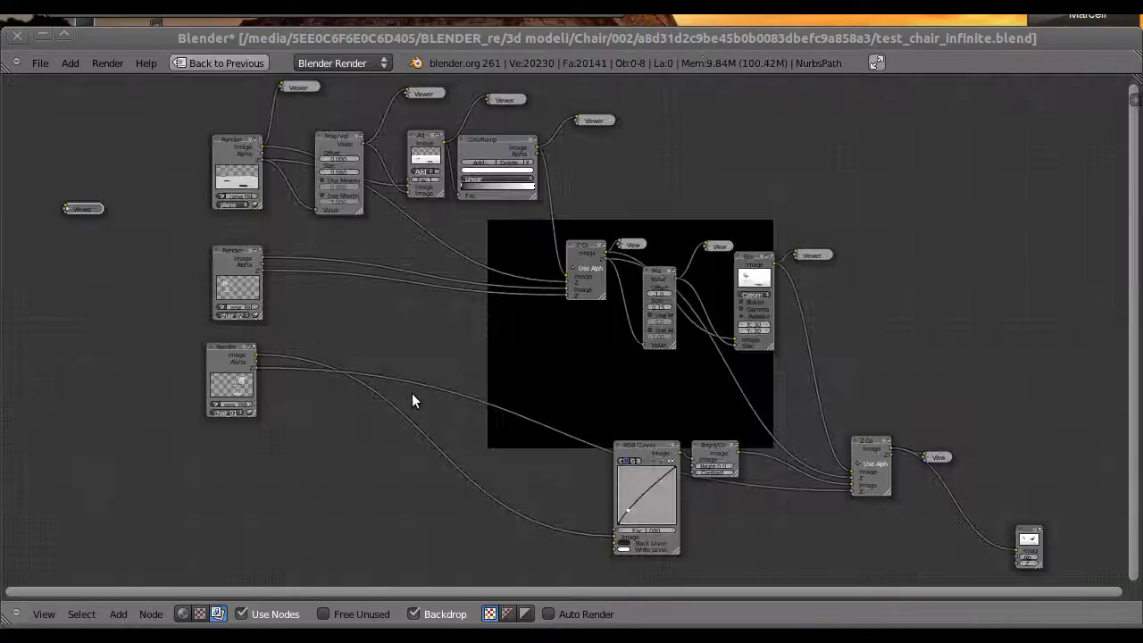
{"action": "middle_click_drag", "start_coordinate": [339, 270], "coordinate": [358, 287]}
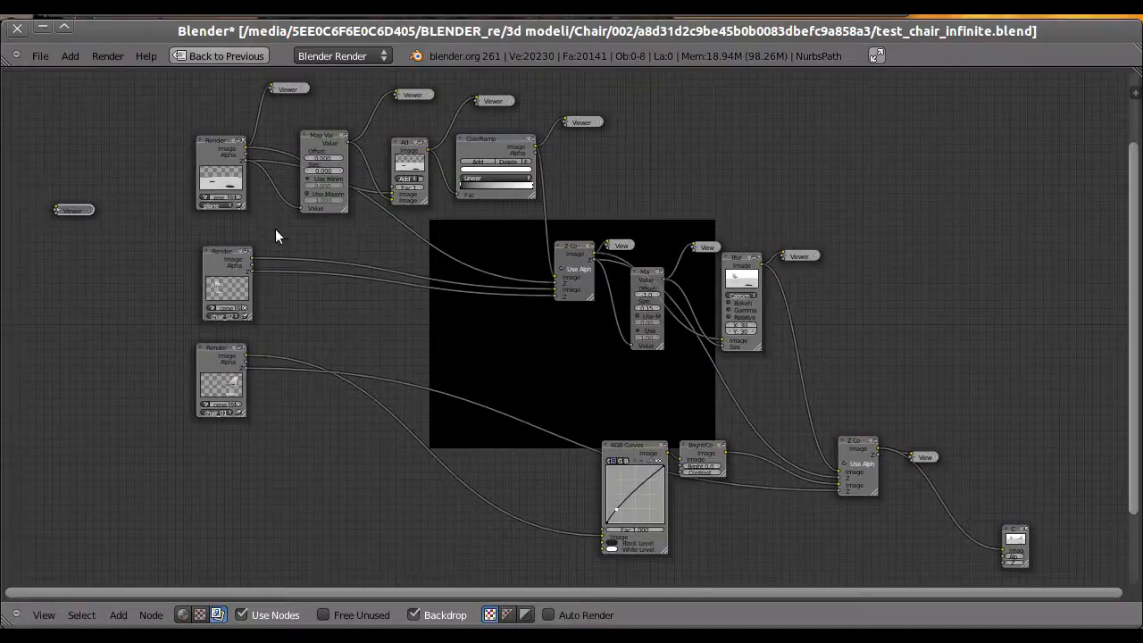
{"action": "scroll", "coordinate": [215, 209], "scroll_direction": "up", "scroll_amount": 2}
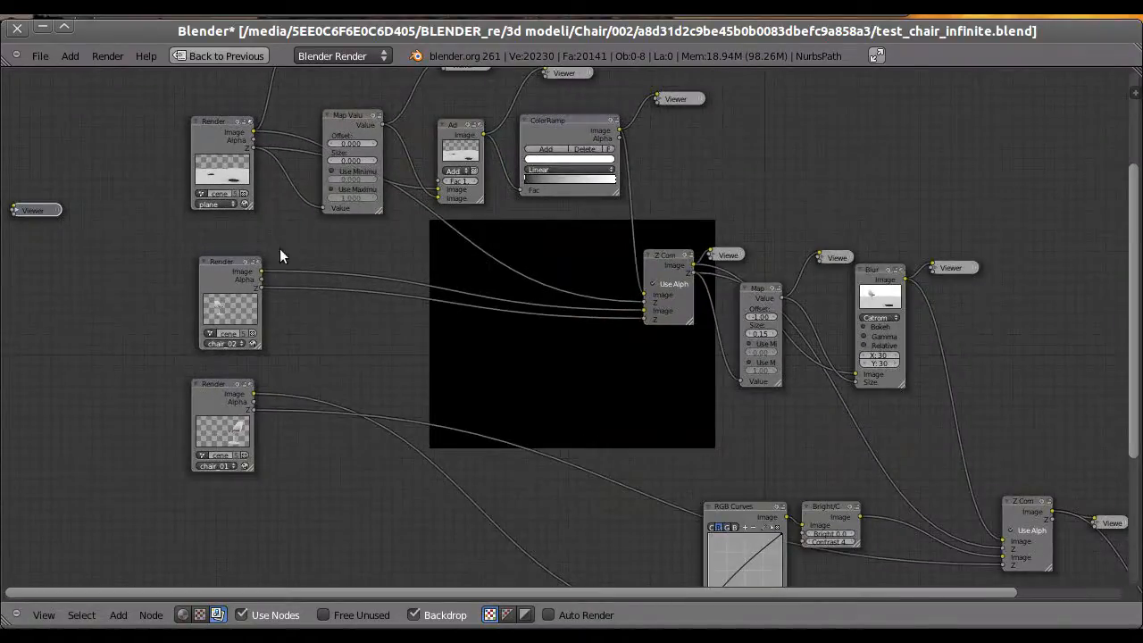
{"action": "scroll", "coordinate": [280, 362], "scroll_direction": "up", "scroll_amount": 3}
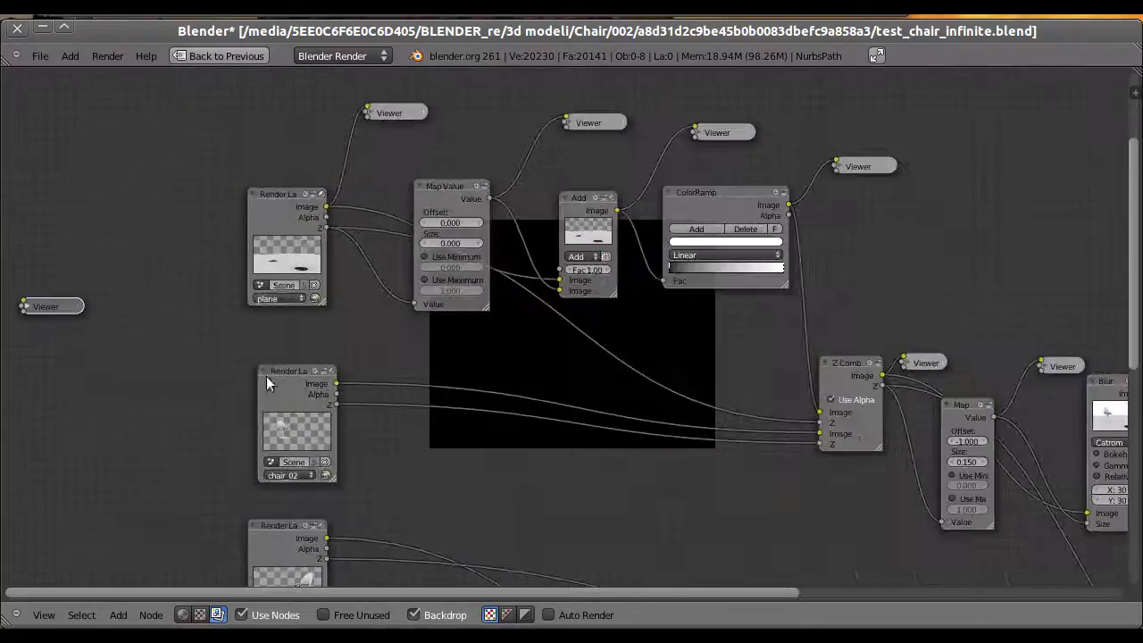
{"action": "scroll", "coordinate": [269, 245], "scroll_direction": "up", "scroll_amount": 2}
{"action": "left_click", "coordinate": [284, 339]}
{"action": "left_click", "coordinate": [281, 320]}
Choose chair_02 as the layer of the middle Render Layers node and chair_01 for the lowest one
{"action": "scroll", "coordinate": [313, 498], "scroll_direction": "down", "scroll_amount": 8, "text": "shift"}
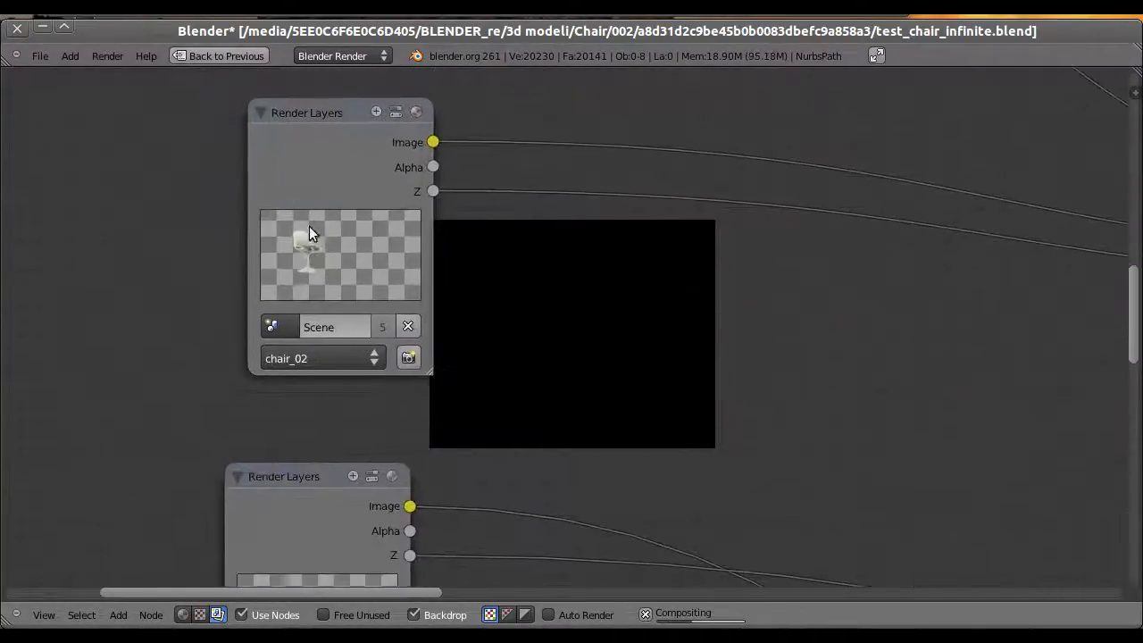
{"action": "left_click", "coordinate": [308, 357]}
{"action": "left_click", "coordinate": [304, 306]}
{"action": "scroll", "coordinate": [313, 277], "scroll_direction": "down", "scroll_amount": 6, "text": "shift"}
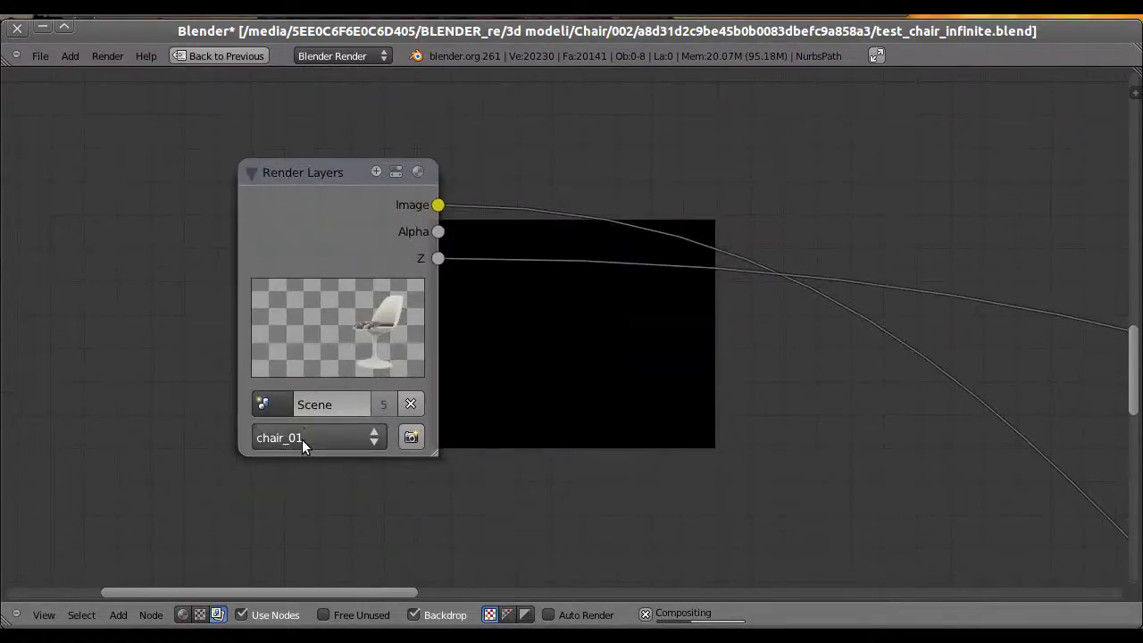
{"action": "left_click", "coordinate": [301, 439]}
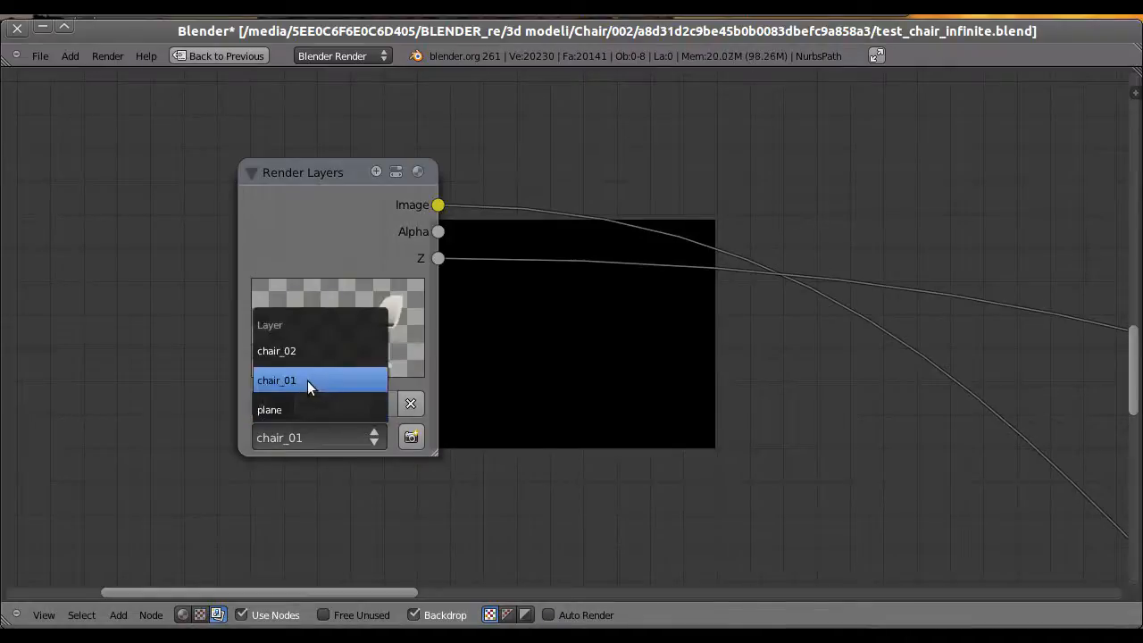
{"action": "left_click", "coordinate": [307, 380]}
Display the plane layer's rendered image in the backdrop through its Viewer node and shift the backdrop clear of the nodes
{"action": "scroll", "coordinate": [485, 327], "scroll_direction": "down", "scroll_amount": 5}
{"action": "scroll", "coordinate": [507, 169], "scroll_direction": "down", "scroll_amount": 2}
{"action": "middle_click_drag", "start_coordinate": [507, 169], "coordinate": [389, 466]}
{"action": "scroll", "coordinate": [329, 314], "scroll_direction": "up", "scroll_amount": 3}
{"action": "middle_click_drag", "start_coordinate": [329, 315], "coordinate": [373, 360]}
{"action": "scroll", "coordinate": [462, 259], "scroll_direction": "up", "scroll_amount": 2}
{"action": "scroll", "coordinate": [387, 327], "scroll_direction": "up", "scroll_amount": 2}
{"action": "scroll", "coordinate": [382, 359], "scroll_direction": "up", "scroll_amount": 1}
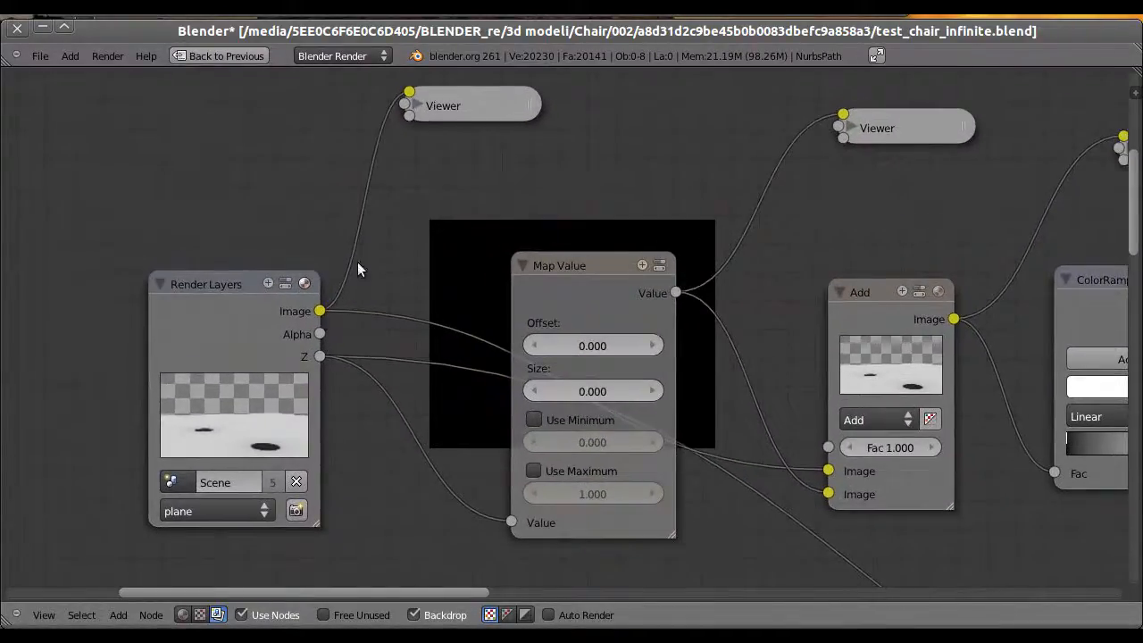
{"action": "left_click", "coordinate": [467, 108]}
{"action": "middle_click_drag", "start_coordinate": [400, 298], "coordinate": [571, 320]}
{"action": "middle_click_drag", "start_coordinate": [466, 225], "coordinate": [278, 164], "text": "alt"}
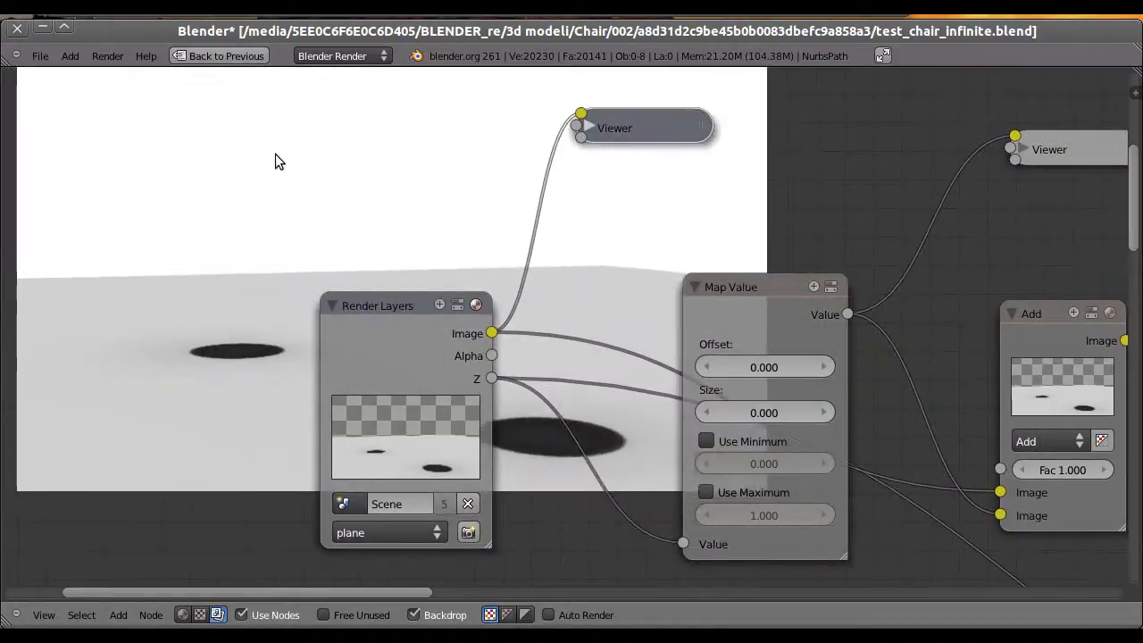
{"action": "middle_click_drag", "start_coordinate": [319, 252], "coordinate": [719, 341]}
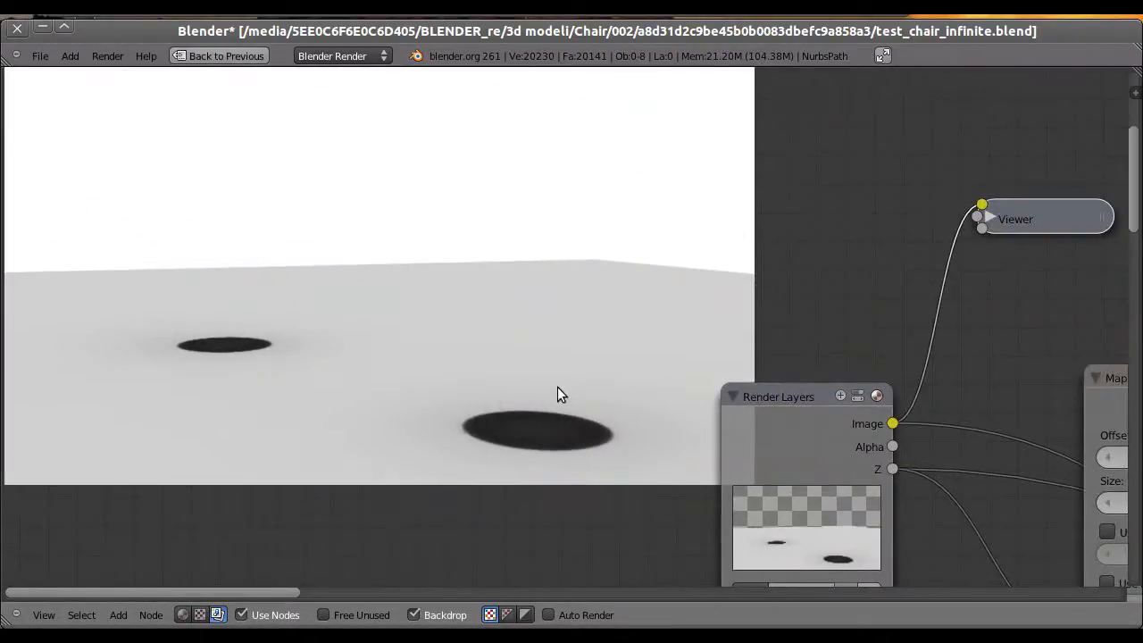
{"action": "middle_click_drag", "start_coordinate": [828, 434], "coordinate": [658, 375]}
{"action": "middle_click_drag", "start_coordinate": [846, 417], "coordinate": [658, 361]}
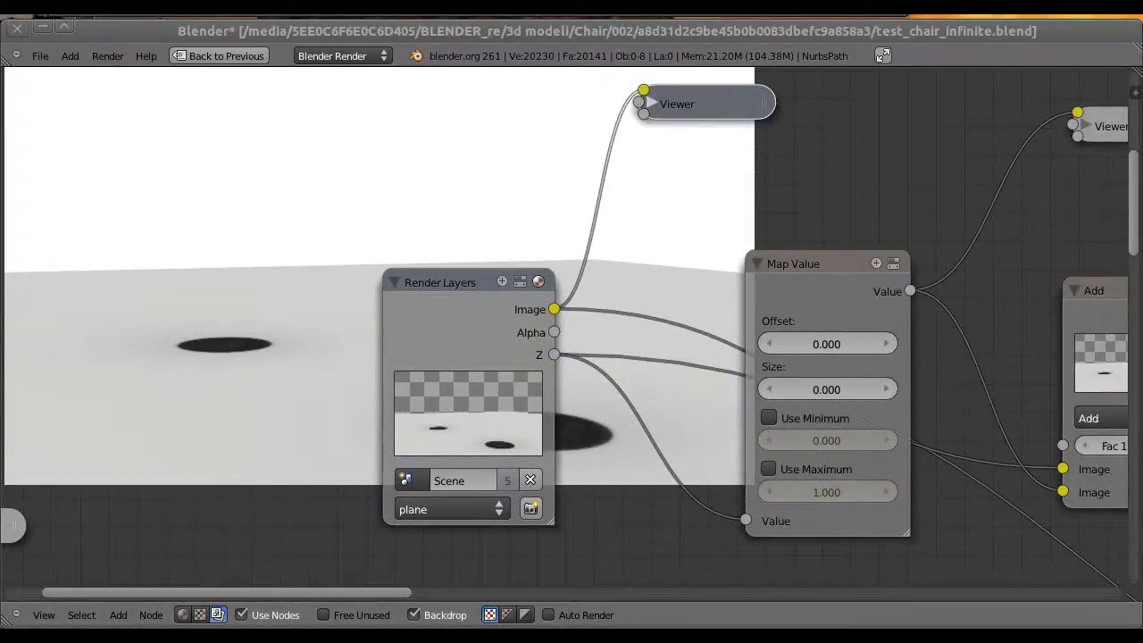
Set the Size of the Map Value node fed by the plane layer's Z output to 1
{"action": "middle_click_drag", "start_coordinate": [637, 372], "coordinate": [274, 376]}
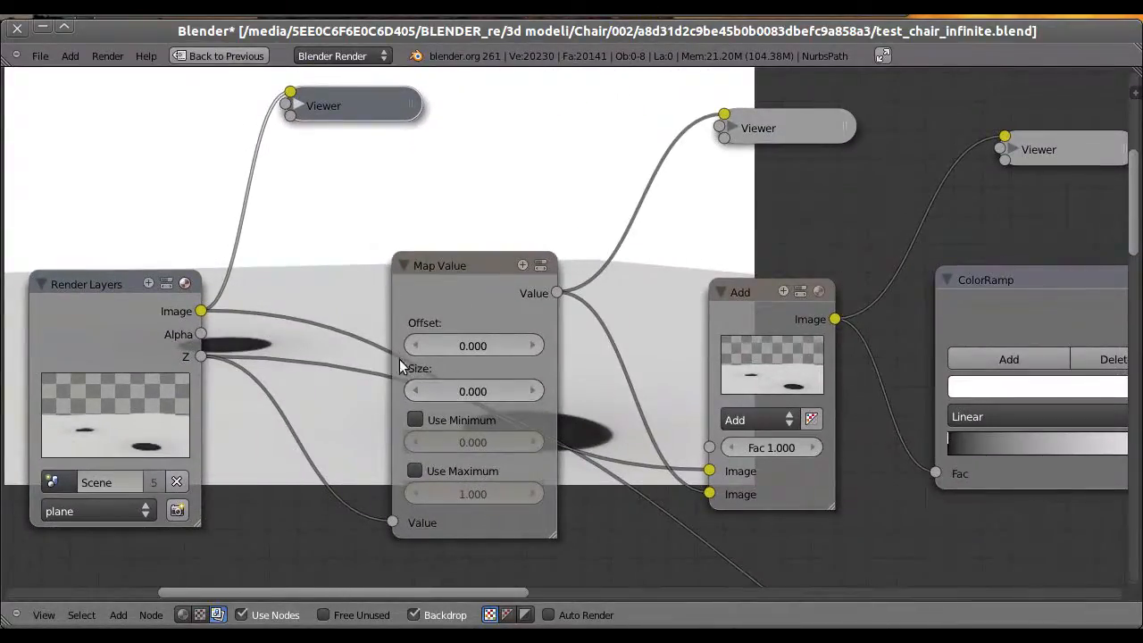
{"action": "left_click_drag", "start_coordinate": [452, 277], "coordinate": [430, 263]}
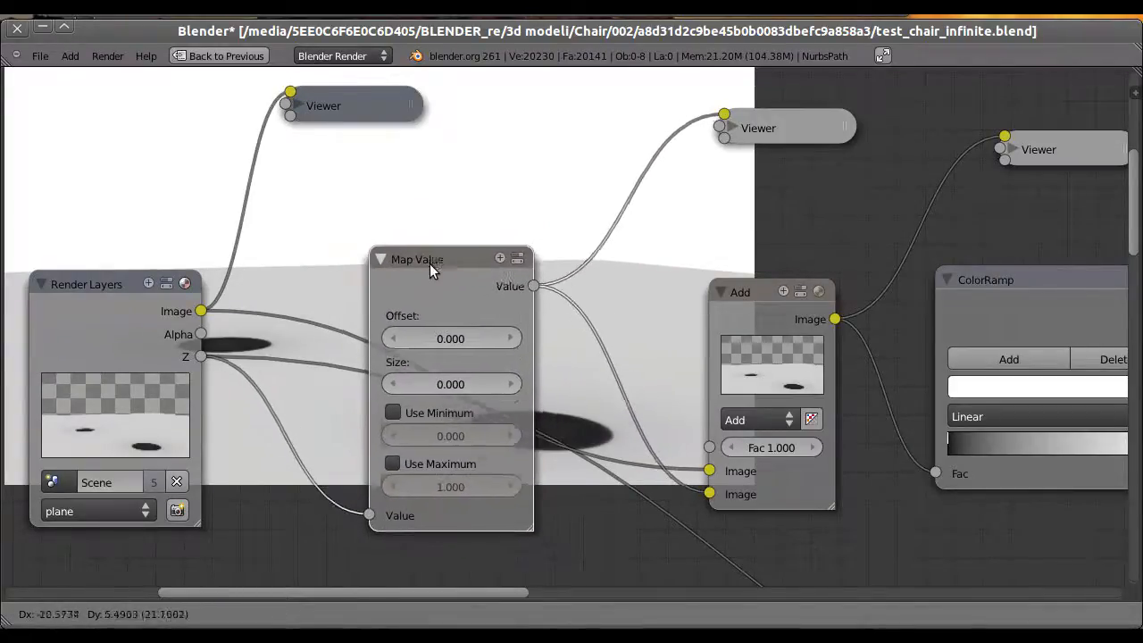
{"action": "left_click", "coordinate": [450, 265]}
{"action": "middle_click_drag", "start_coordinate": [581, 429], "coordinate": [565, 417]}
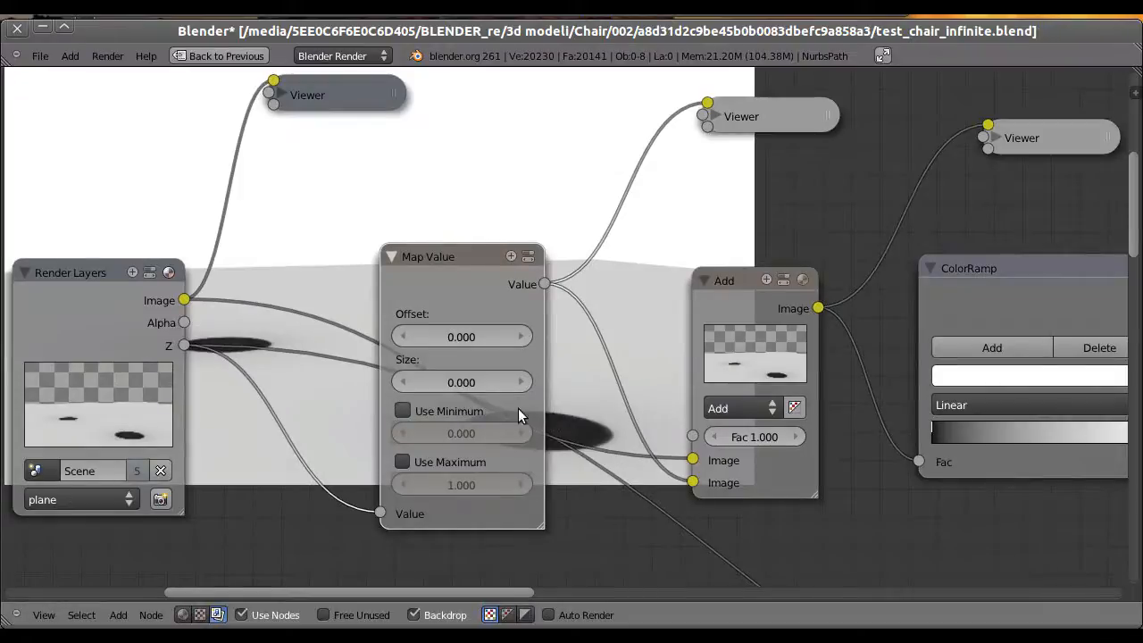
{"action": "left_click", "coordinate": [457, 382]}
{"action": "type", "text": "1"}
{"action": "key", "text": "Return"}
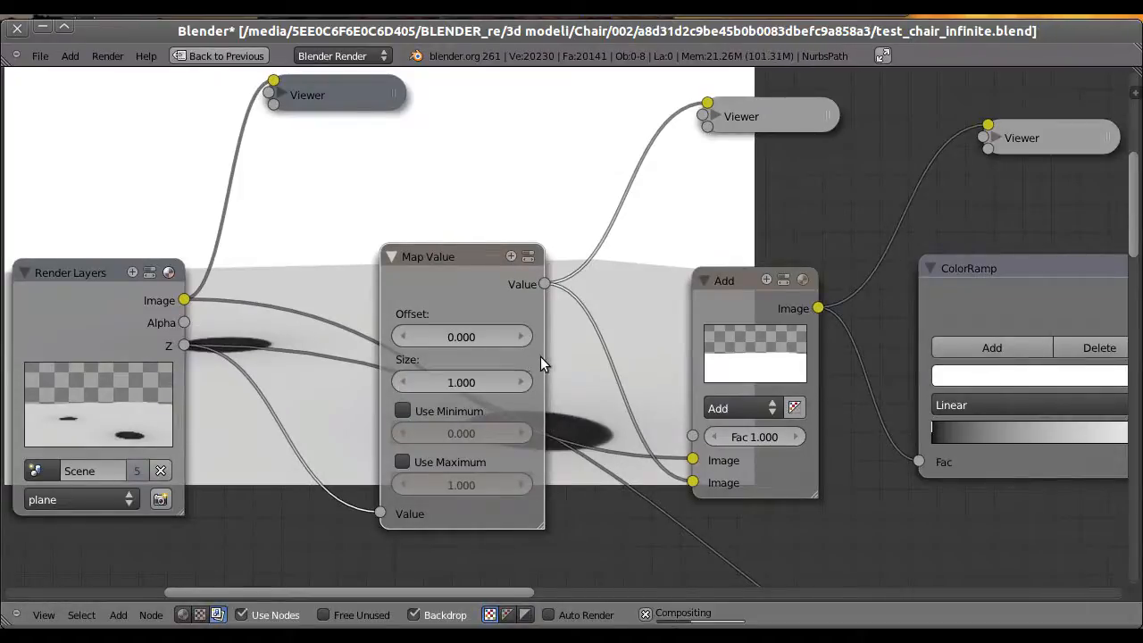
Display the Map Value node's output in the backdrop through its connected Viewer node
{"action": "middle_click_drag", "start_coordinate": [476, 240], "coordinate": [458, 296]}
{"action": "left_click", "coordinate": [732, 171]}
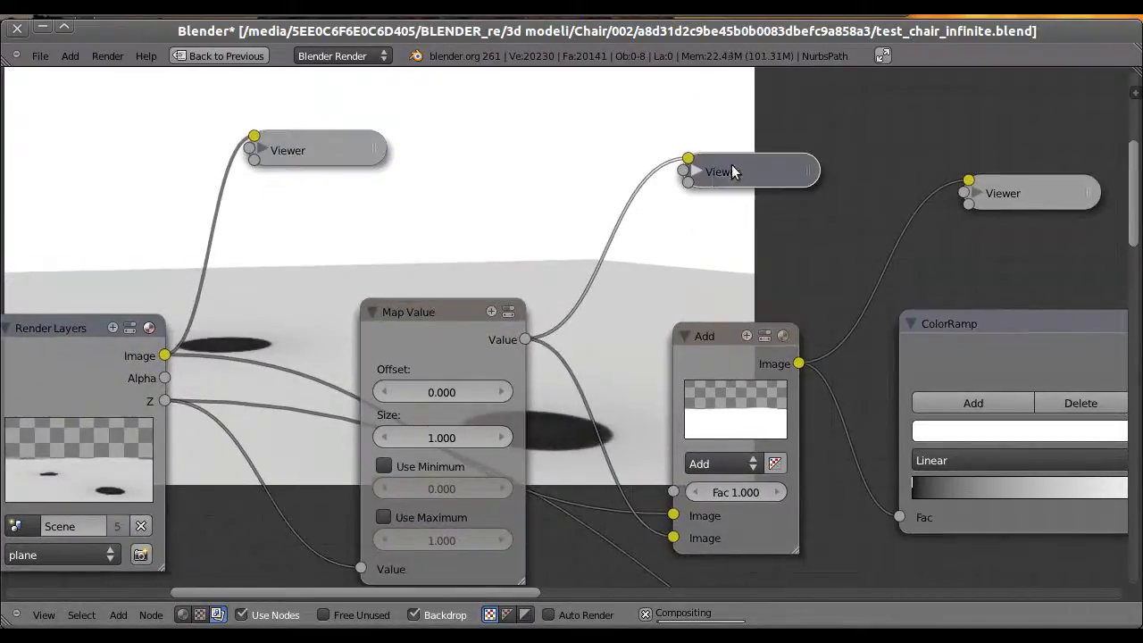
{"action": "middle_click_drag", "start_coordinate": [353, 299], "coordinate": [588, 378]}
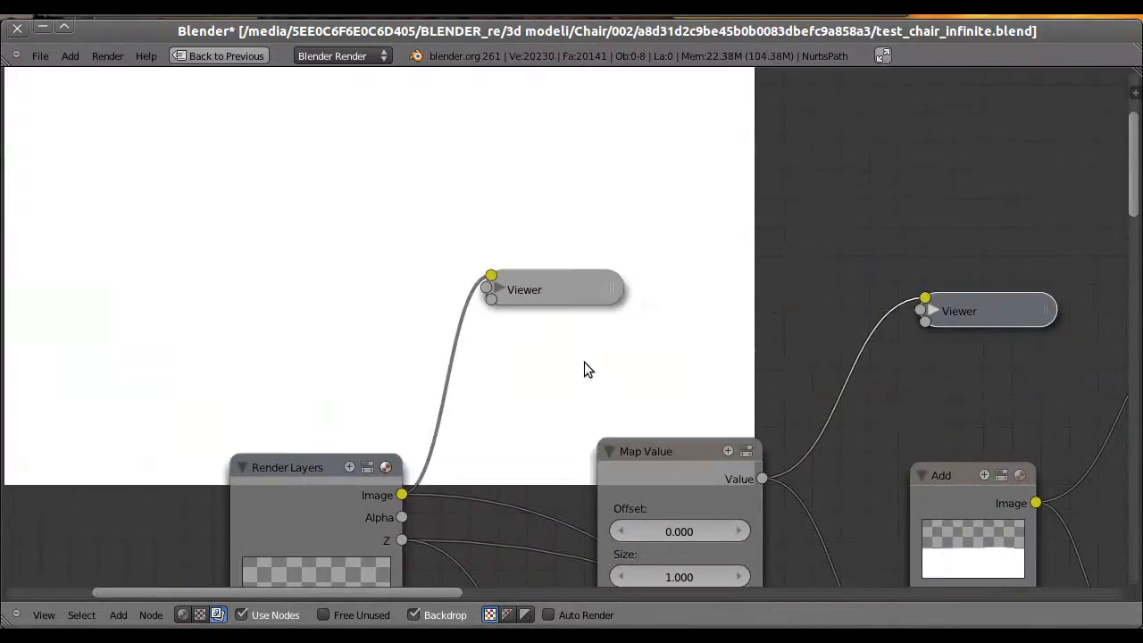
{"action": "mouse_move", "coordinate": [576, 369]}
{"action": "middle_mouse_down"}
{"action": "mouse_move", "coordinate": [480, 249]}
{"action": "mouse_move", "coordinate": [399, 194]}
{"action": "middle_mouse_up"}
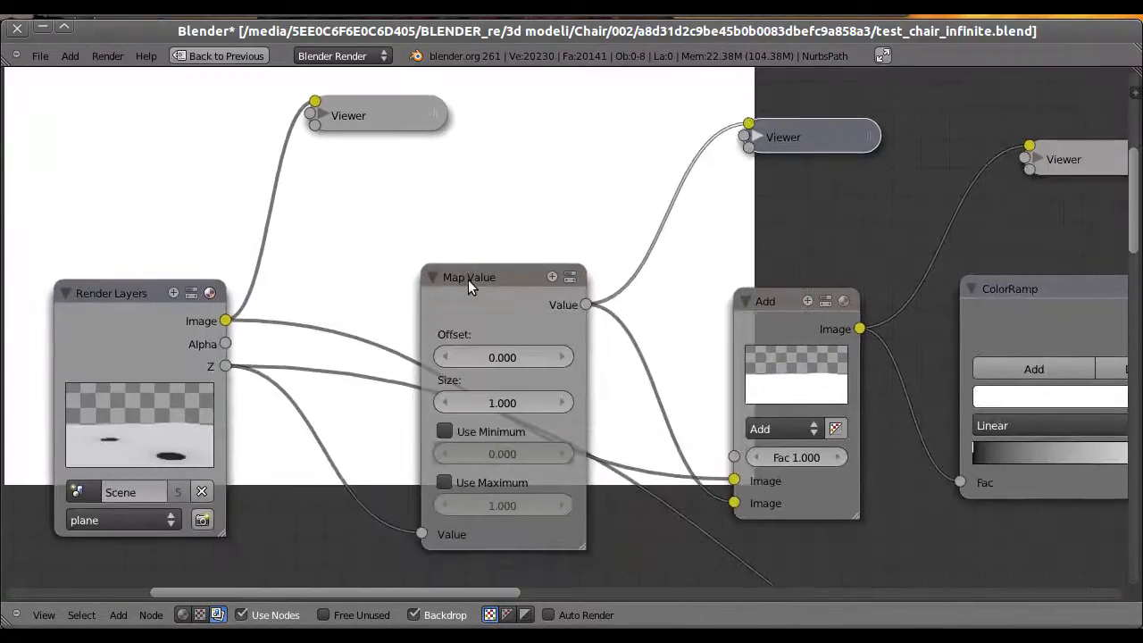
Set the Map Value node's Size back to 0
{"action": "middle_click_drag", "start_coordinate": [515, 360], "coordinate": [475, 324]}
{"action": "scroll", "coordinate": [486, 348], "scroll_direction": "up", "scroll_amount": 1}
{"action": "left_click", "coordinate": [476, 361]}
{"action": "type", "text": "0"}
{"action": "key", "text": "Return"}
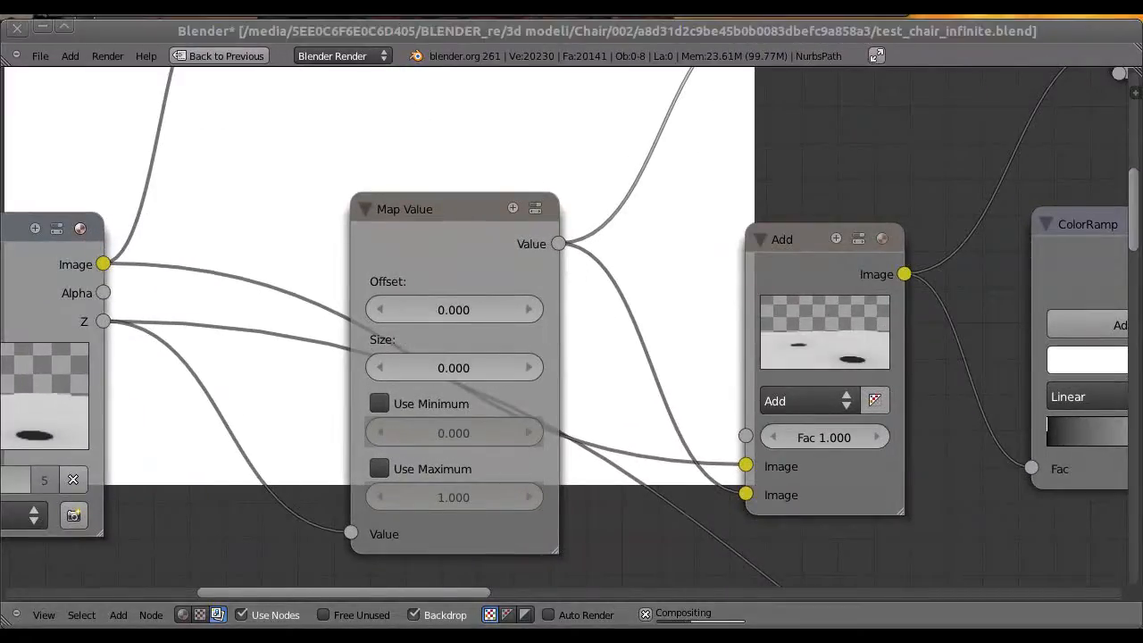
Try the Mix blend type on the Add node and switch it back to Add
{"action": "left_click_drag", "start_coordinate": [790, 250], "coordinate": [765, 238]}
{"action": "left_click", "coordinate": [775, 398]}
{"action": "left_click", "coordinate": [773, 398]}
{"action": "left_click", "coordinate": [771, 389]}
{"action": "left_click", "coordinate": [755, 359]}
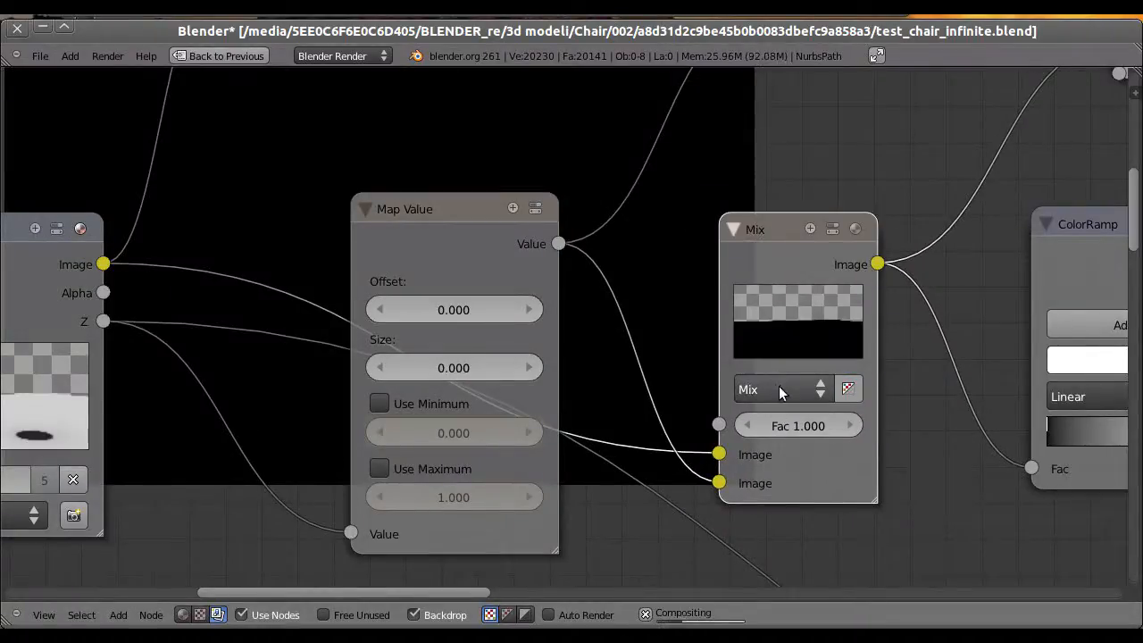
{"action": "left_click", "coordinate": [771, 390]}
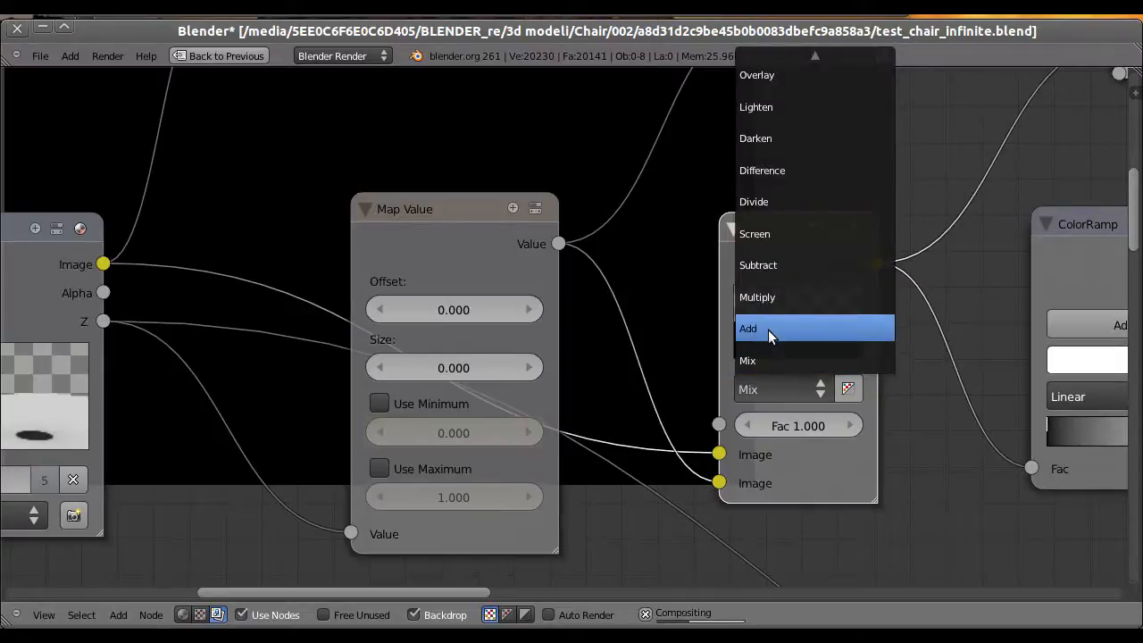
{"action": "left_click", "coordinate": [770, 332]}
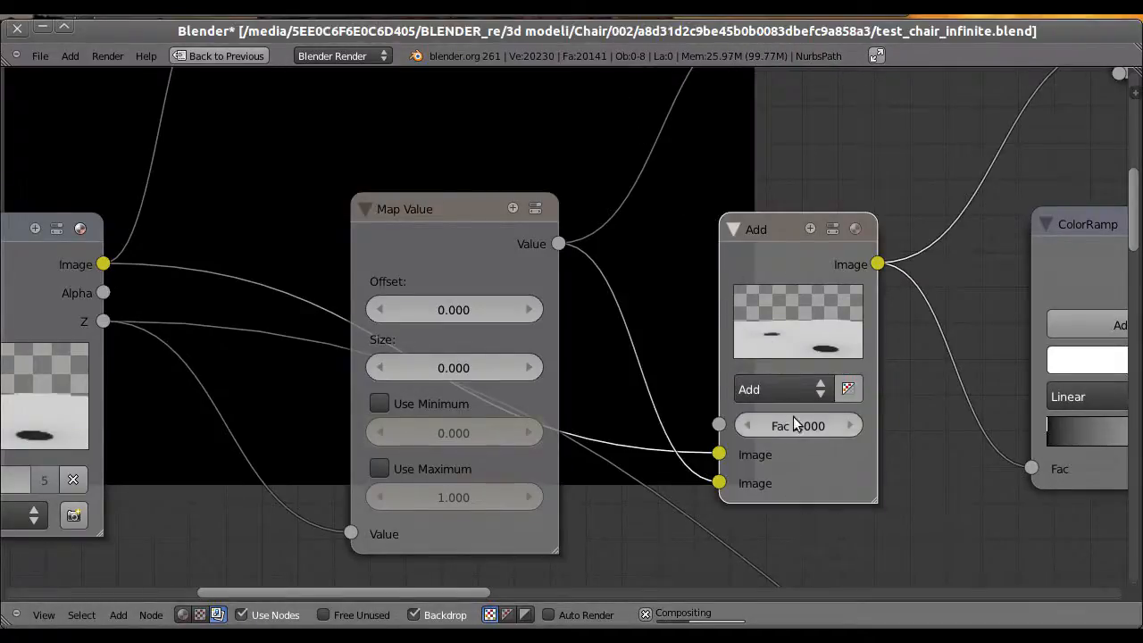
Reposition the plane Render Layers node slightly and move the Map Value node closer to it
{"action": "middle_click_drag", "start_coordinate": [589, 267], "coordinate": [675, 241]}
{"action": "scroll", "coordinate": [382, 250], "scroll_direction": "down", "scroll_amount": 2}
{"action": "left_click_drag", "start_coordinate": [136, 234], "coordinate": [131, 212]}
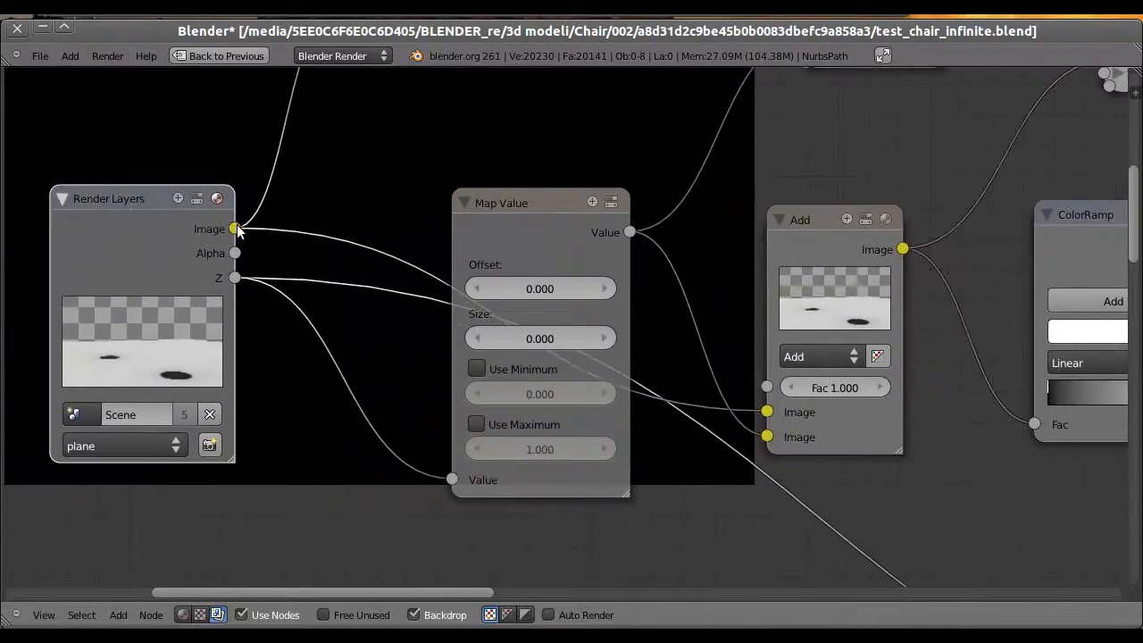
{"action": "left_click_drag", "start_coordinate": [250, 230], "coordinate": [714, 334]}
{"action": "left_click_drag", "start_coordinate": [530, 210], "coordinate": [483, 204]}
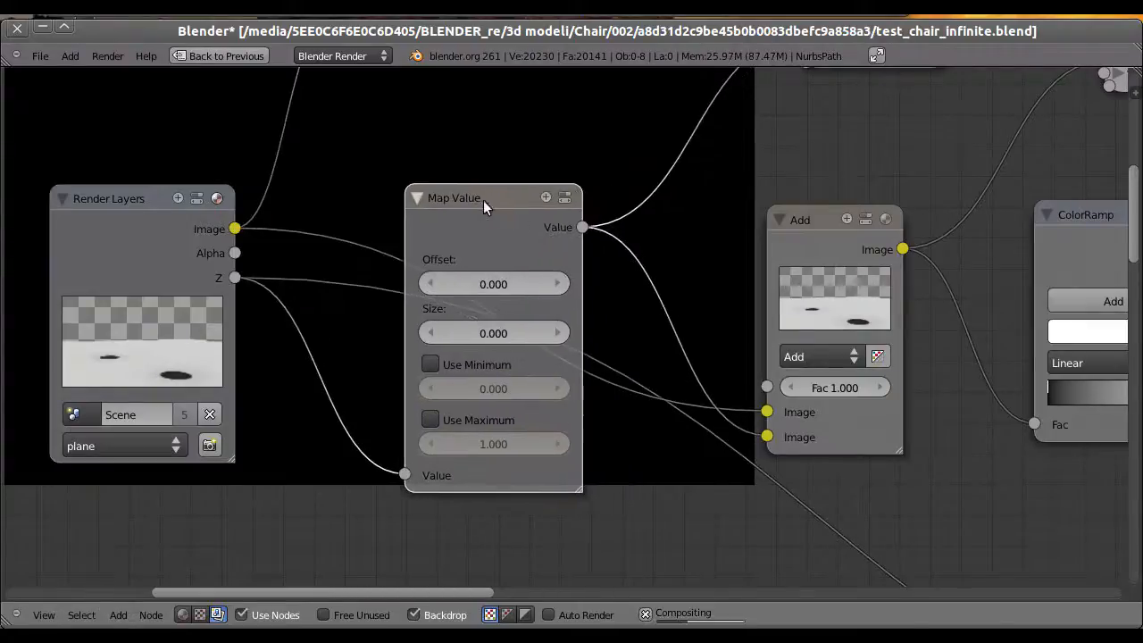
Reconnect the Map Value output to the Add node's second Image input and display the Add node's result in the backdrop through its Viewer
{"action": "left_click_drag", "start_coordinate": [581, 228], "coordinate": [765, 437]}
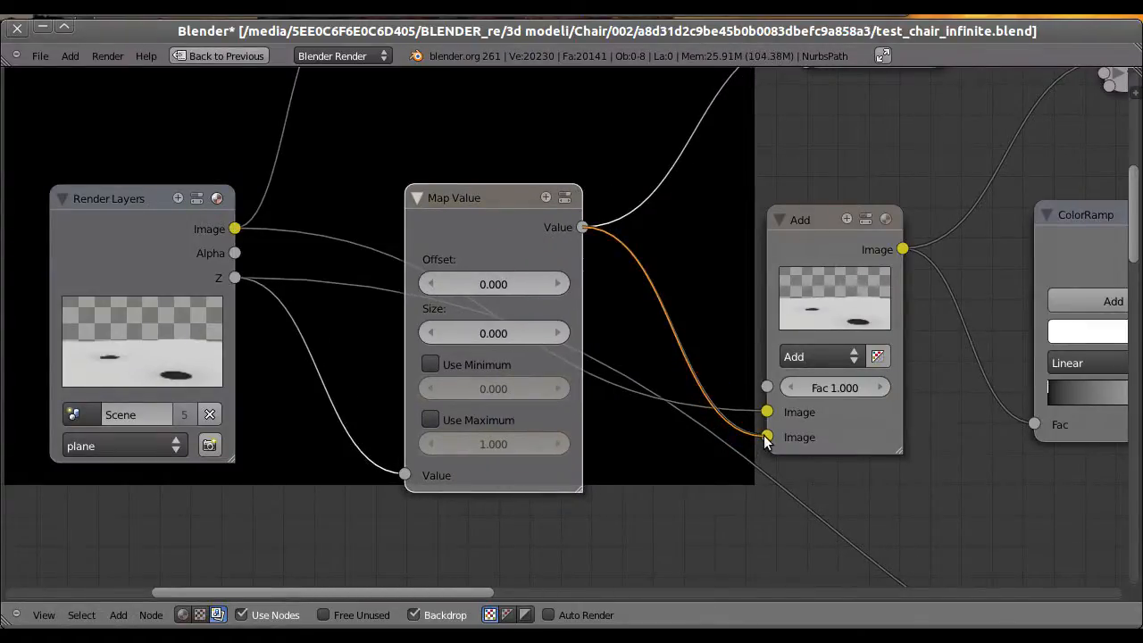
{"action": "scroll", "coordinate": [660, 252], "scroll_direction": "down", "scroll_amount": 2}
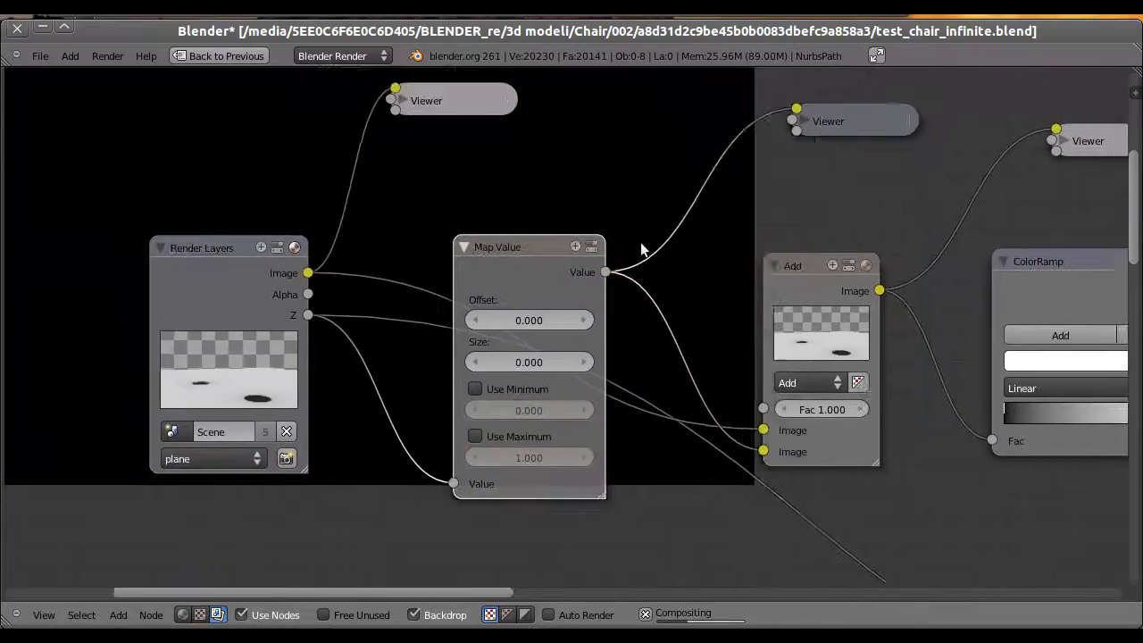
{"action": "middle_click_drag", "start_coordinate": [640, 242], "coordinate": [574, 273]}
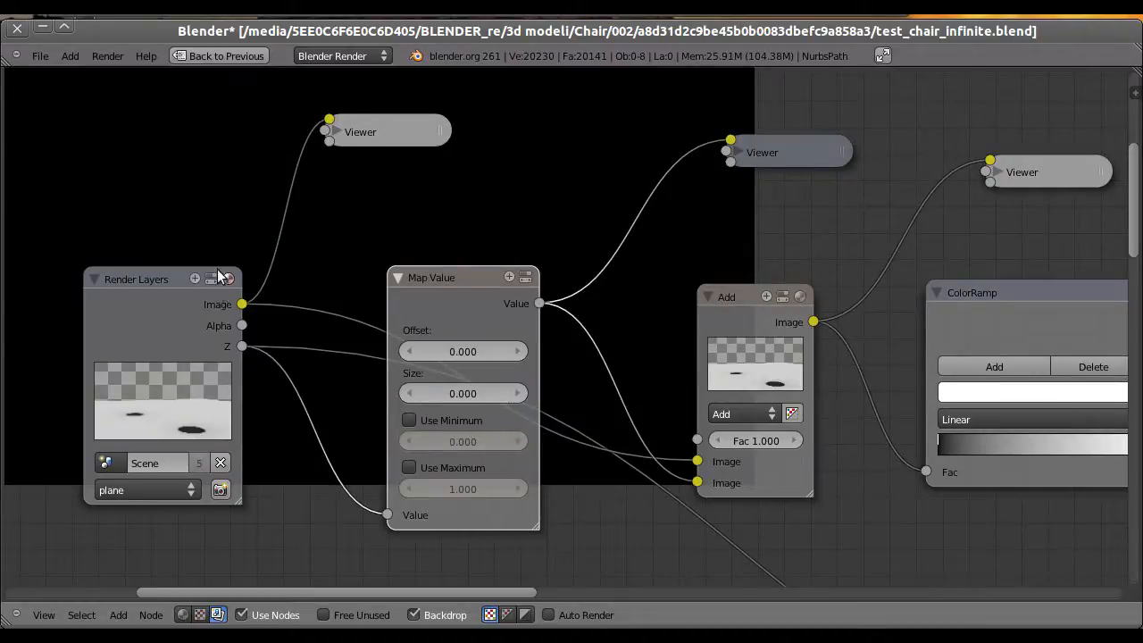
{"action": "middle_click_drag", "start_coordinate": [517, 333], "coordinate": [470, 323]}
{"action": "scroll", "coordinate": [469, 322], "scroll_direction": "down", "scroll_amount": 1}
{"action": "middle_click_drag", "start_coordinate": [754, 308], "coordinate": [647, 350]}
{"action": "scroll", "coordinate": [469, 366], "scroll_direction": "up", "scroll_amount": 2}
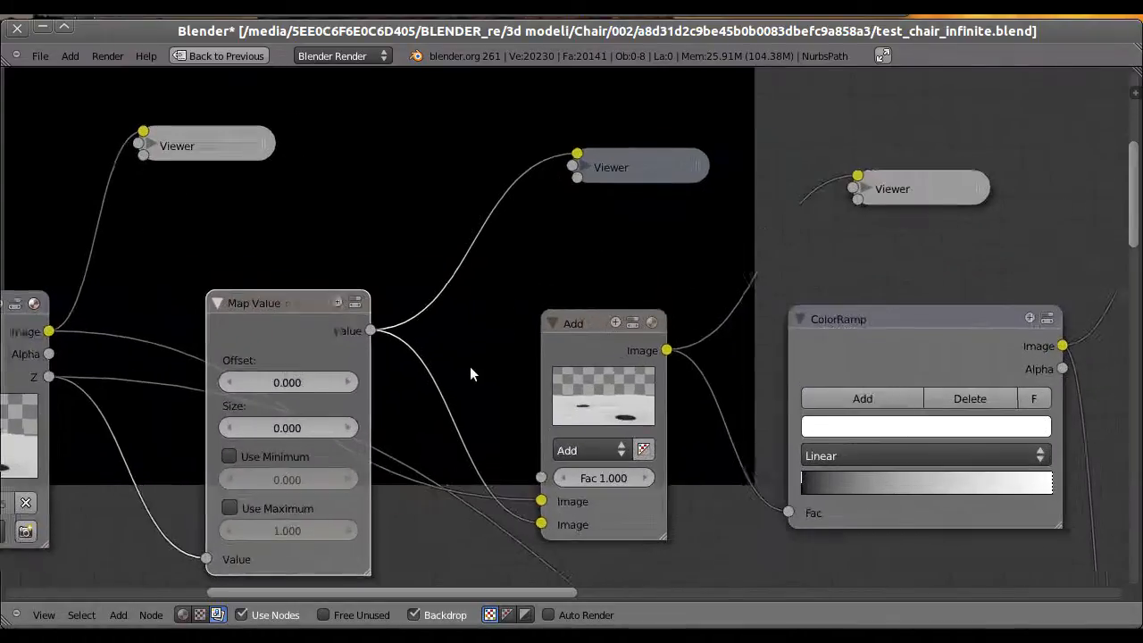
{"action": "middle_click_drag", "start_coordinate": [472, 373], "coordinate": [490, 360]}
{"action": "left_click", "coordinate": [931, 177]}
Set the Size of the Map Value node beside the plane render layer to 0.02
{"action": "middle_click_drag", "start_coordinate": [656, 213], "coordinate": [681, 258]}
{"action": "scroll", "coordinate": [681, 258], "scroll_direction": "down", "scroll_amount": 1}
{"action": "middle_click_drag", "start_coordinate": [441, 276], "coordinate": [496, 260]}
{"action": "middle_click_drag", "start_coordinate": [373, 258], "coordinate": [379, 231]}
{"action": "middle_click_drag", "start_coordinate": [432, 332], "coordinate": [452, 272]}
{"action": "scroll", "coordinate": [440, 352], "scroll_direction": "up", "scroll_amount": 3}
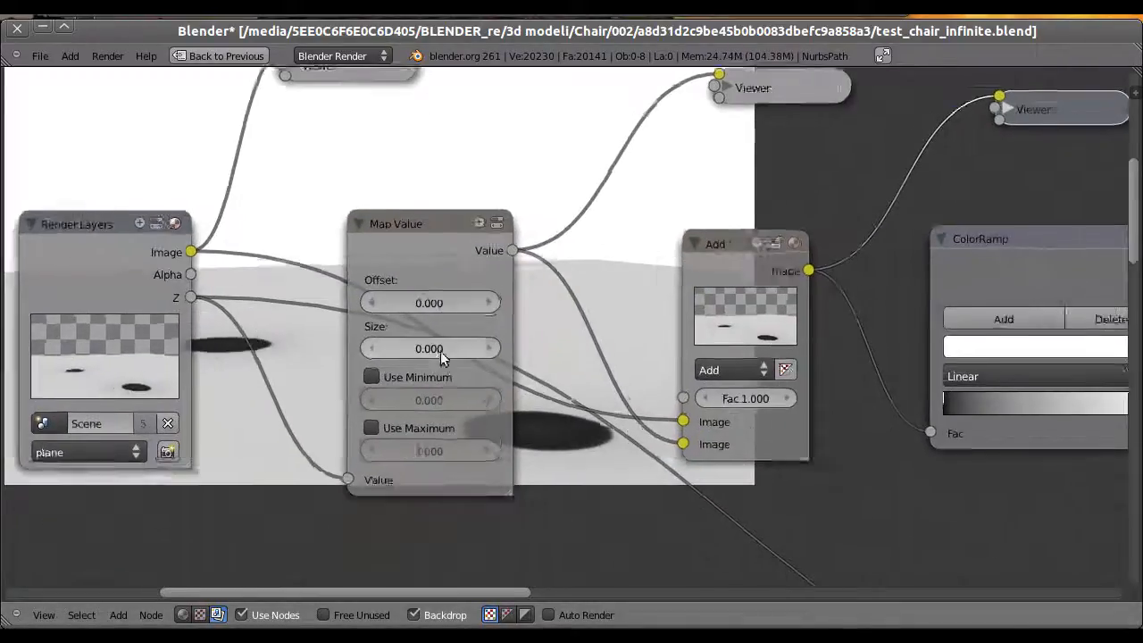
{"action": "middle_click_drag", "start_coordinate": [432, 358], "coordinate": [473, 396]}
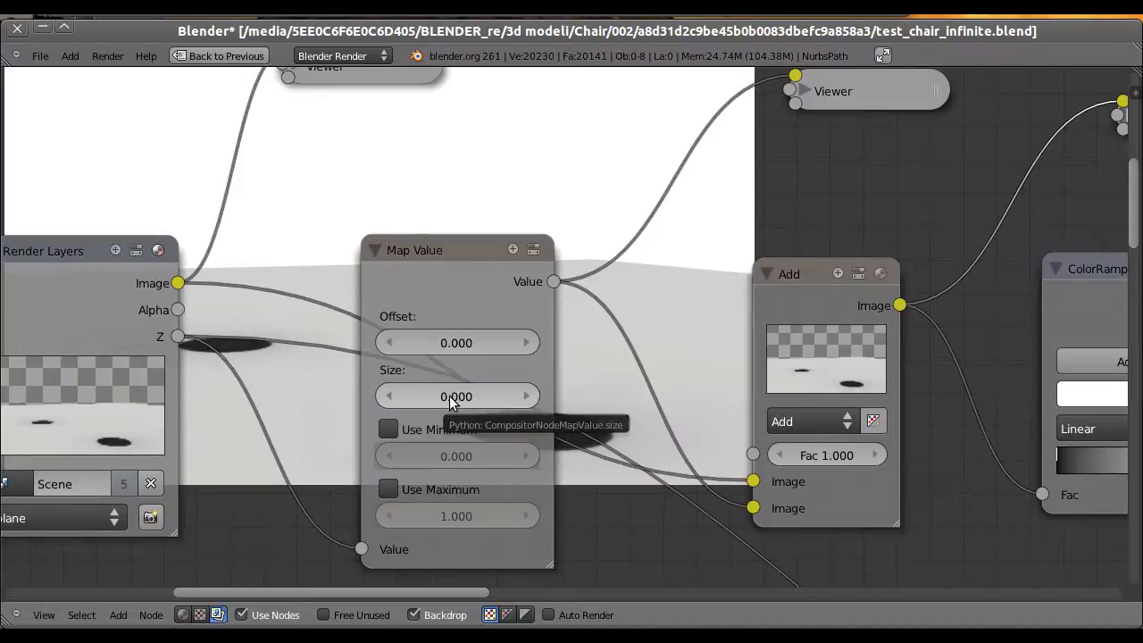
{"action": "left_click", "coordinate": [451, 396]}
{"action": "type", "text": "0.02"}
{"action": "key", "text": "Return"}
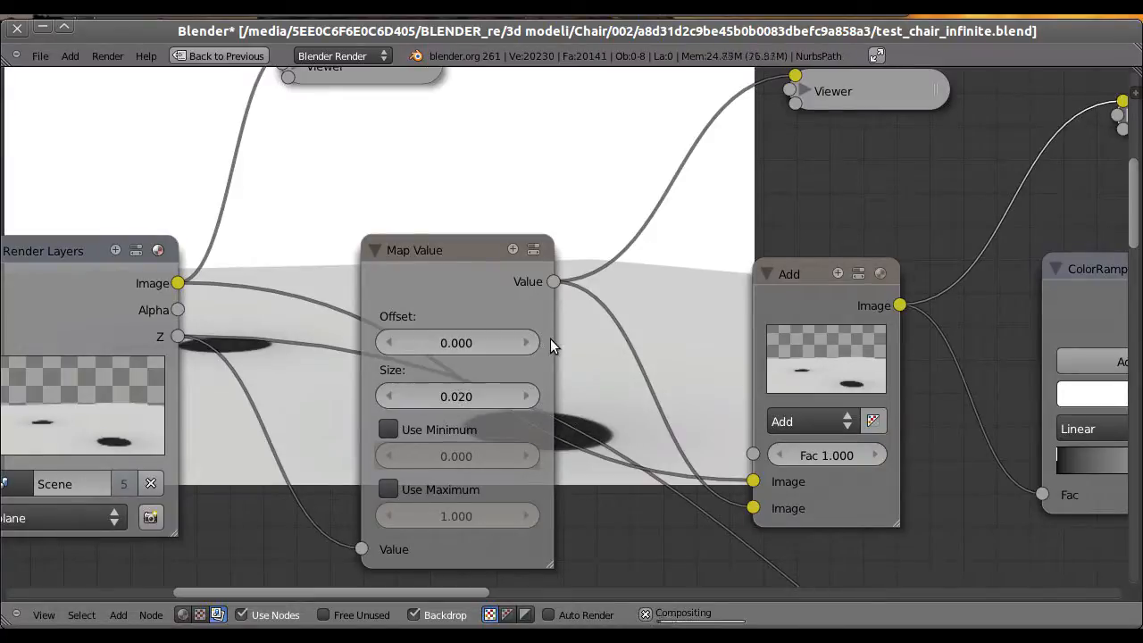
Raise the Map Value node's Size to 0.04
{"action": "middle_click_drag", "start_coordinate": [553, 343], "coordinate": [970, 398]}
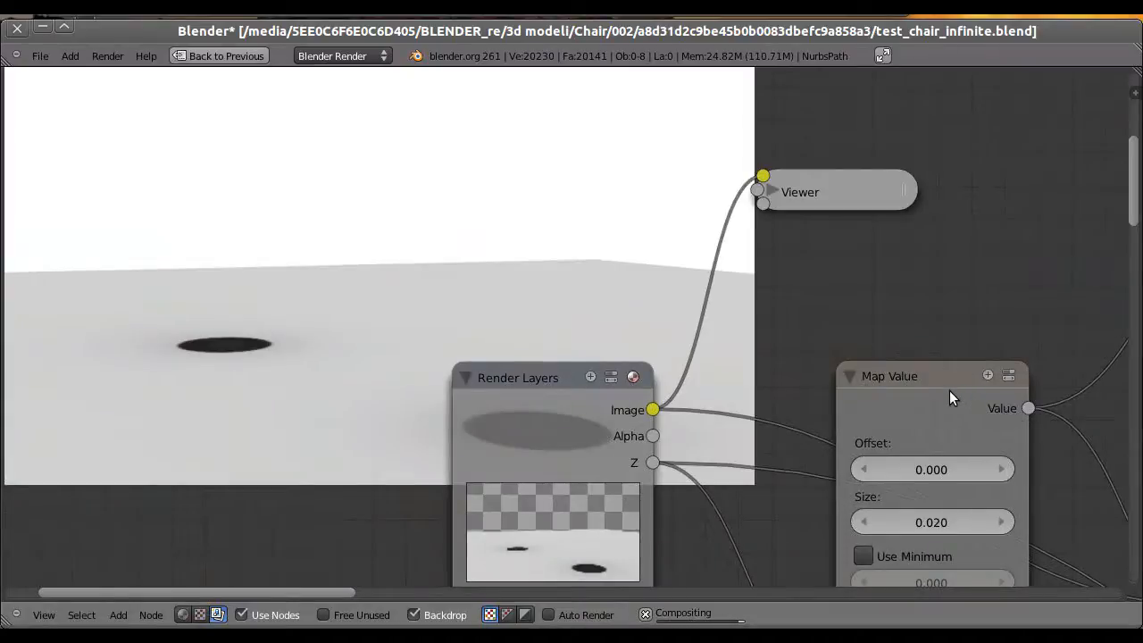
{"action": "left_click", "coordinate": [928, 518]}
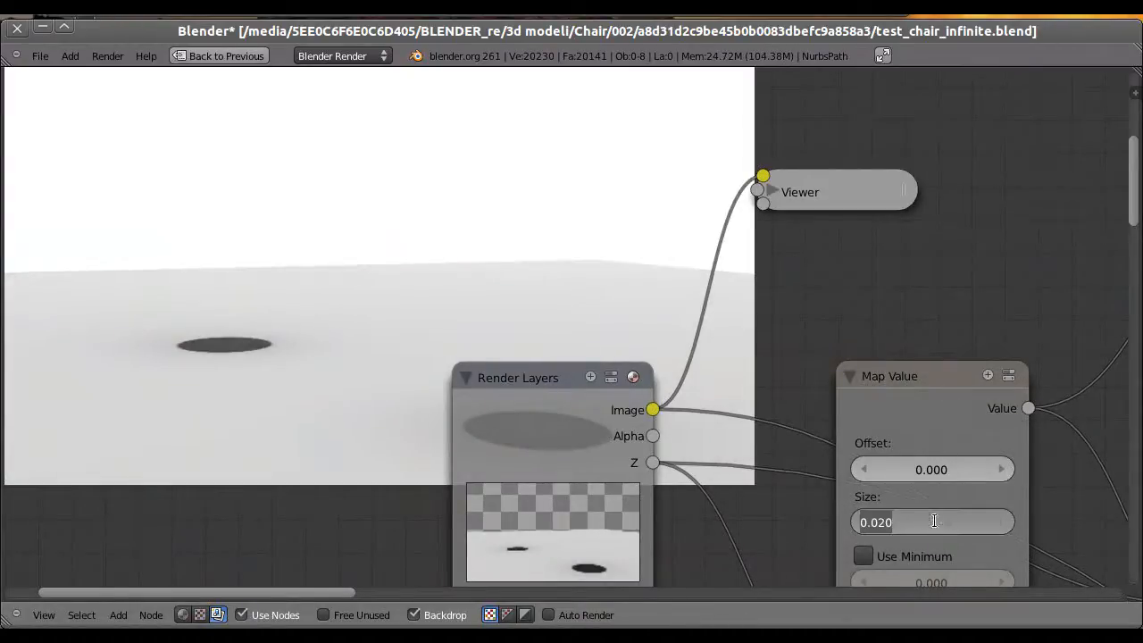
{"action": "type", "text": "0.04"}
{"action": "key", "text": "Return"}
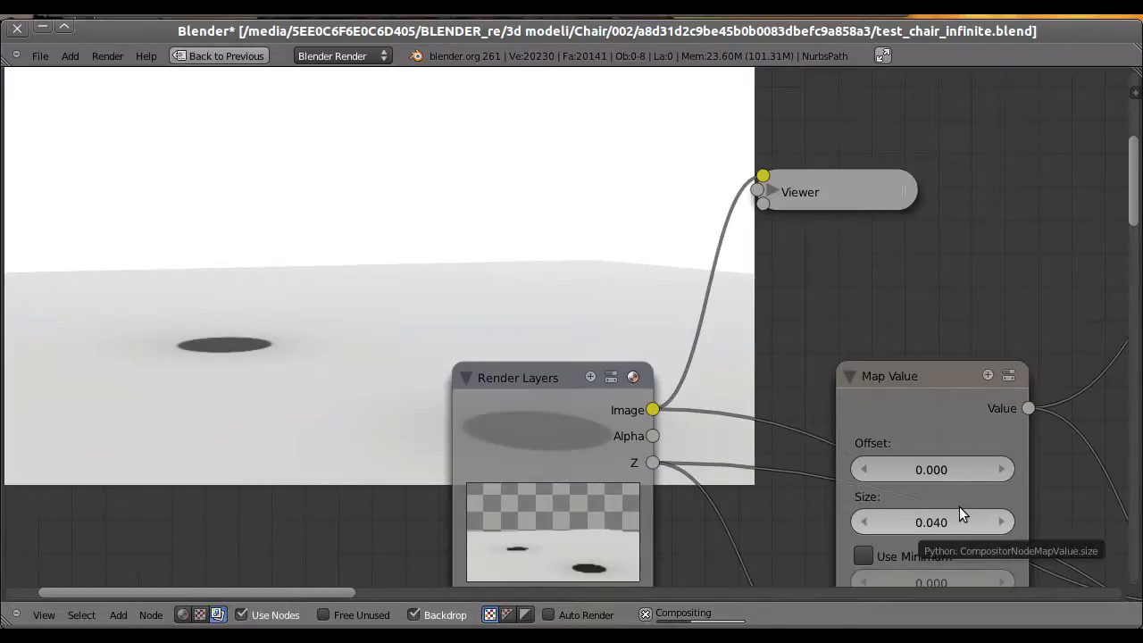
Increase the Map Value node's Size to 0.06 to fade the plane's far edge into white
{"action": "middle_click_drag", "start_coordinate": [763, 343], "coordinate": [695, 350]}
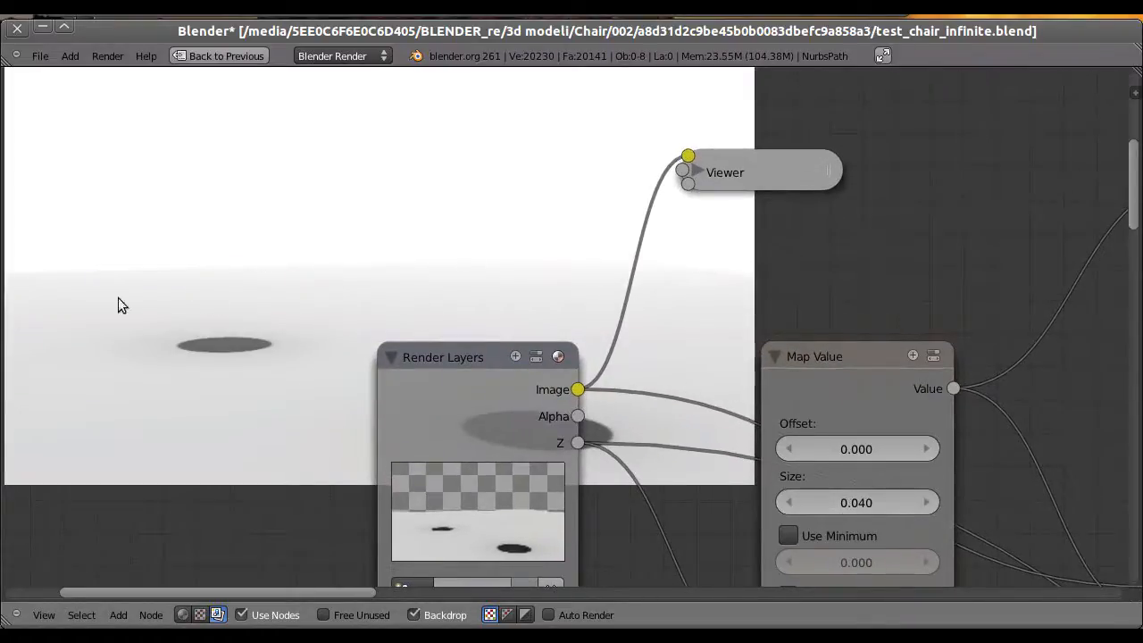
{"action": "left_click", "coordinate": [841, 506]}
{"action": "type", "text": "0.06"}
{"action": "key", "text": "Return"}
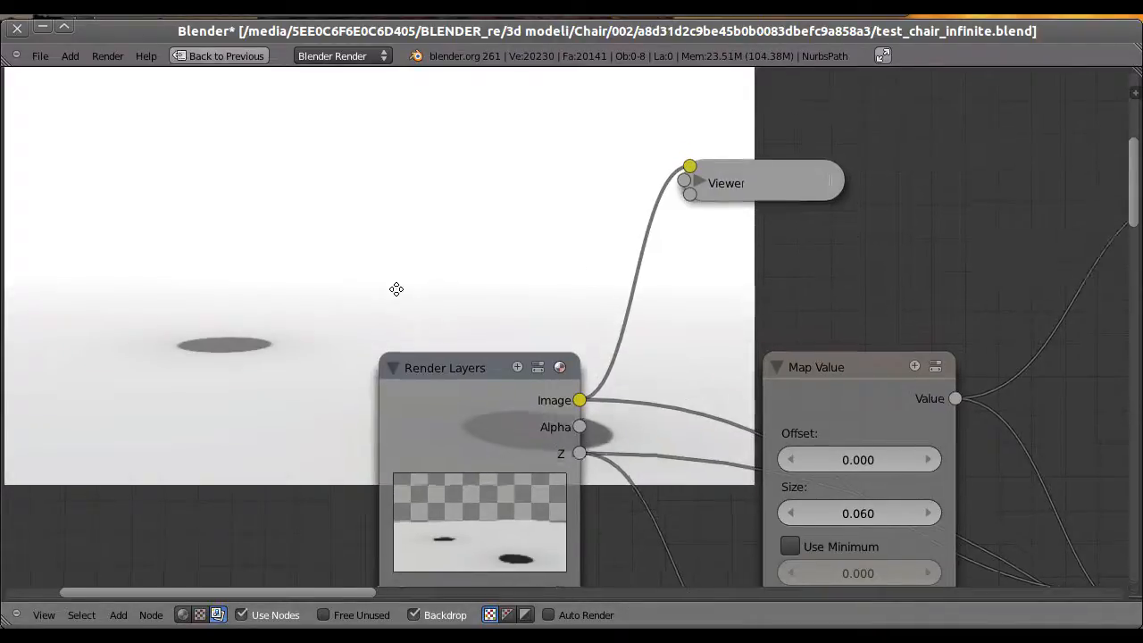
Select the ColorRamp node and shift the backdrop image sideways so it lies clear of that node
{"action": "middle_click_drag", "start_coordinate": [393, 284], "coordinate": [444, 343]}
{"action": "middle_click_drag", "start_coordinate": [614, 311], "coordinate": [530, 319]}
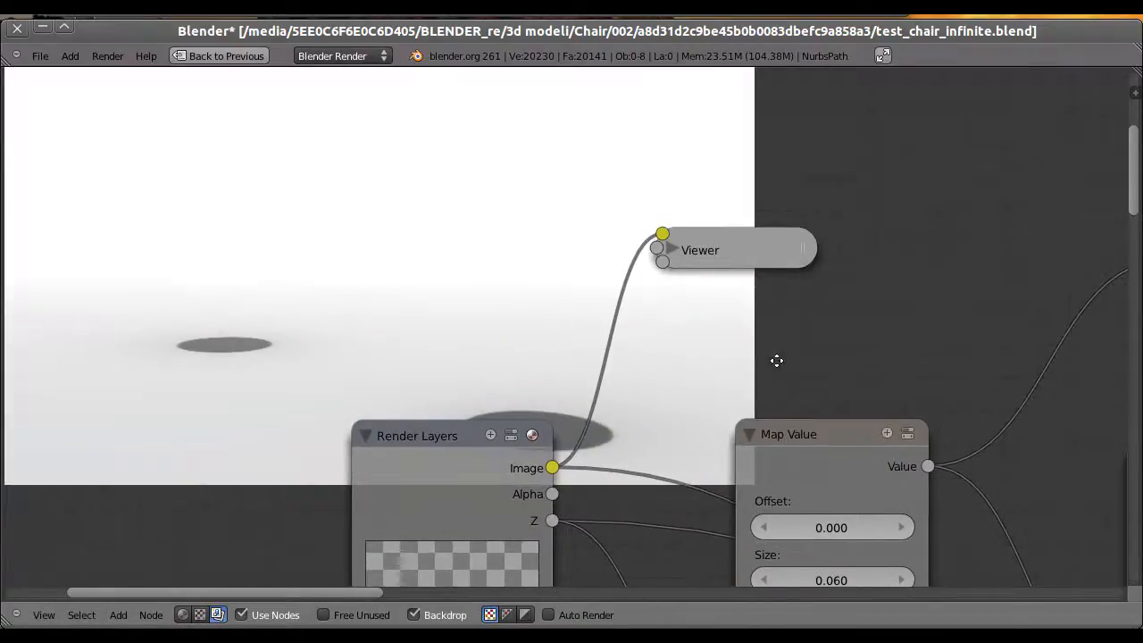
{"action": "middle_click_drag", "start_coordinate": [776, 360], "coordinate": [518, 362]}
{"action": "mouse_move", "coordinate": [744, 321]}
{"action": "middle_mouse_down"}
{"action": "mouse_move", "coordinate": [606, 354]}
{"action": "mouse_move", "coordinate": [642, 318]}
{"action": "mouse_move", "coordinate": [417, 293]}
{"action": "middle_mouse_up"}
{"action": "mouse_move", "coordinate": [816, 419]}
{"action": "middle_mouse_down"}
{"action": "mouse_move", "coordinate": [586, 375]}
{"action": "mouse_move", "coordinate": [449, 374]}
{"action": "middle_mouse_up"}
{"action": "middle_click_drag", "start_coordinate": [576, 437], "coordinate": [448, 363]}
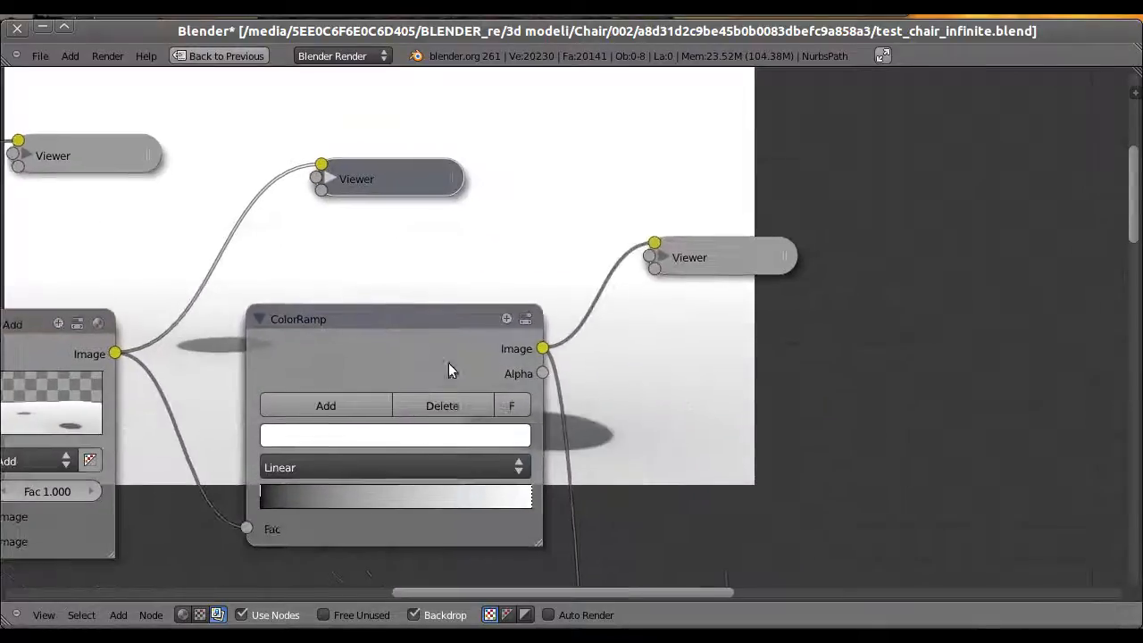
{"action": "middle_click_drag", "start_coordinate": [579, 411], "coordinate": [478, 422]}
{"action": "scroll", "coordinate": [402, 424], "scroll_direction": "up", "scroll_amount": 3}
{"action": "left_click", "coordinate": [304, 331]}
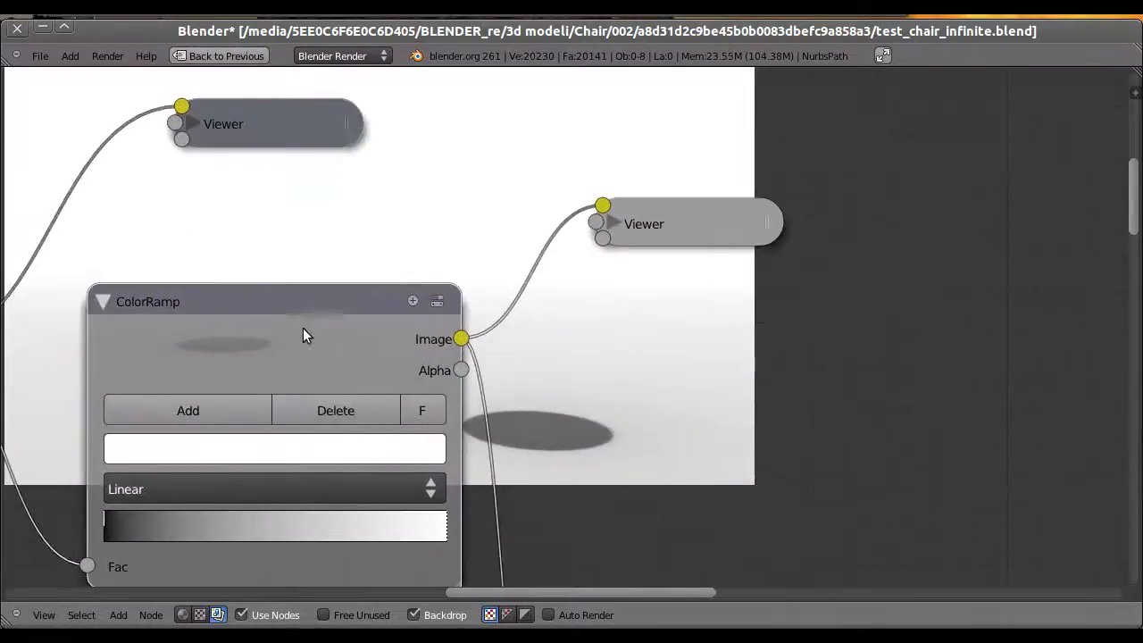
{"action": "middle_click_drag", "start_coordinate": [555, 334], "coordinate": [558, 327]}
{"action": "scroll", "coordinate": [557, 327], "scroll_direction": "down", "scroll_amount": 1}
{"action": "scroll", "coordinate": [557, 327], "scroll_direction": "down", "scroll_amount": 1}
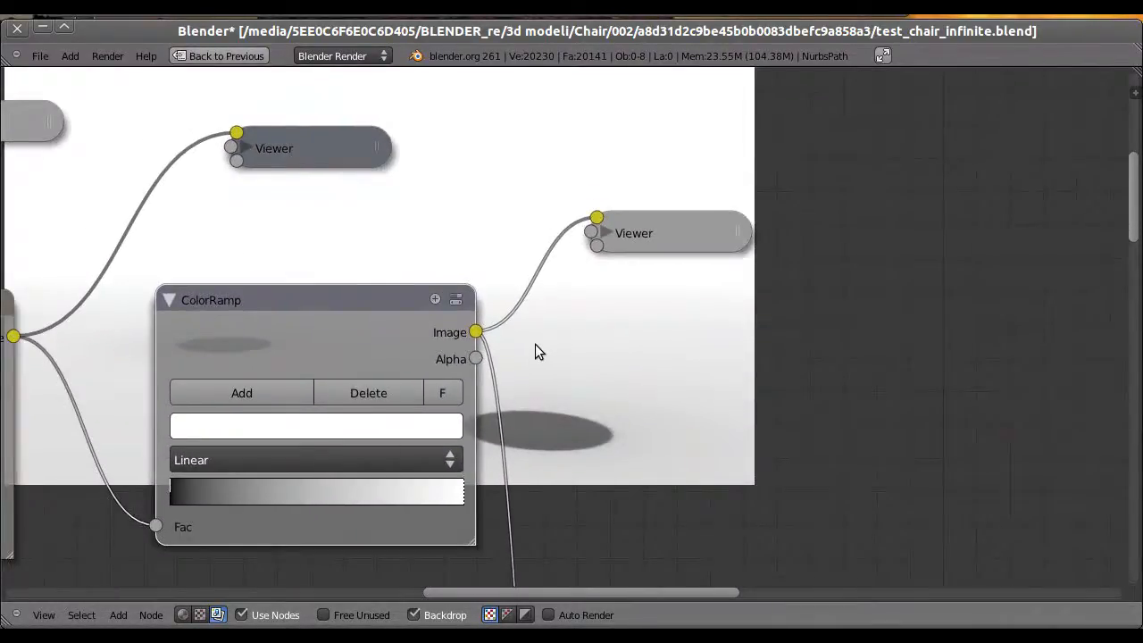
{"action": "middle_click_drag", "start_coordinate": [541, 333], "coordinate": [451, 362]}
{"action": "middle_click_drag", "start_coordinate": [447, 237], "coordinate": [797, 251], "text": "alt"}
{"action": "middle_click_drag", "start_coordinate": [322, 317], "coordinate": [300, 284]}
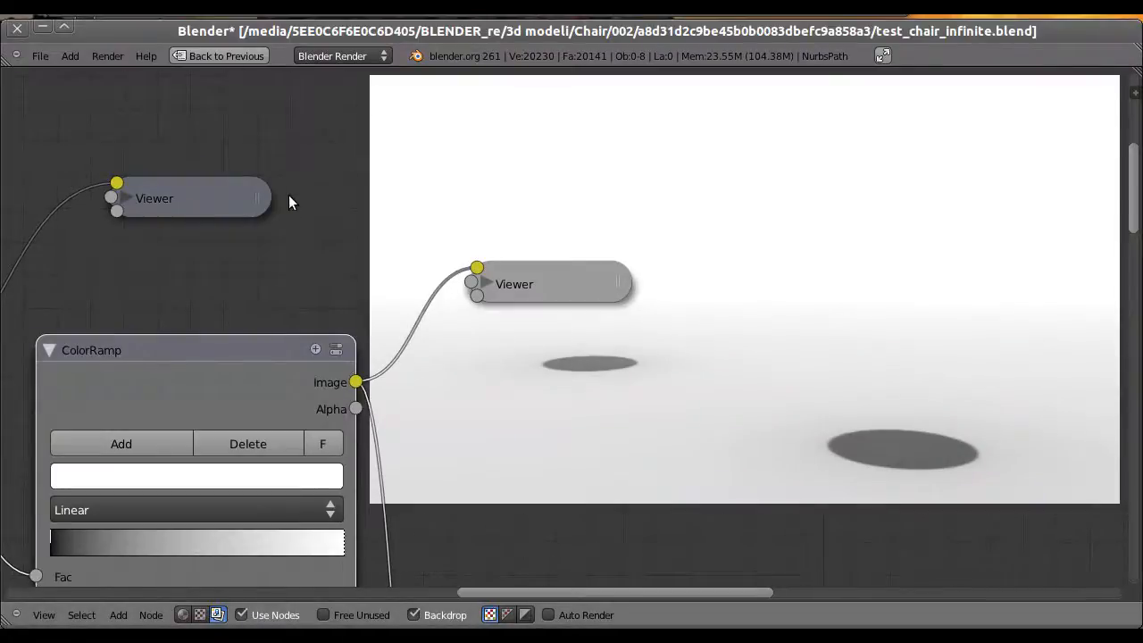
Display the ColorRamp output in the backdrop through its Viewer node and nudge that Viewer slightly
{"action": "middle_click_drag", "start_coordinate": [288, 199], "coordinate": [280, 173]}
{"action": "middle_click_drag", "start_coordinate": [293, 263], "coordinate": [283, 199]}
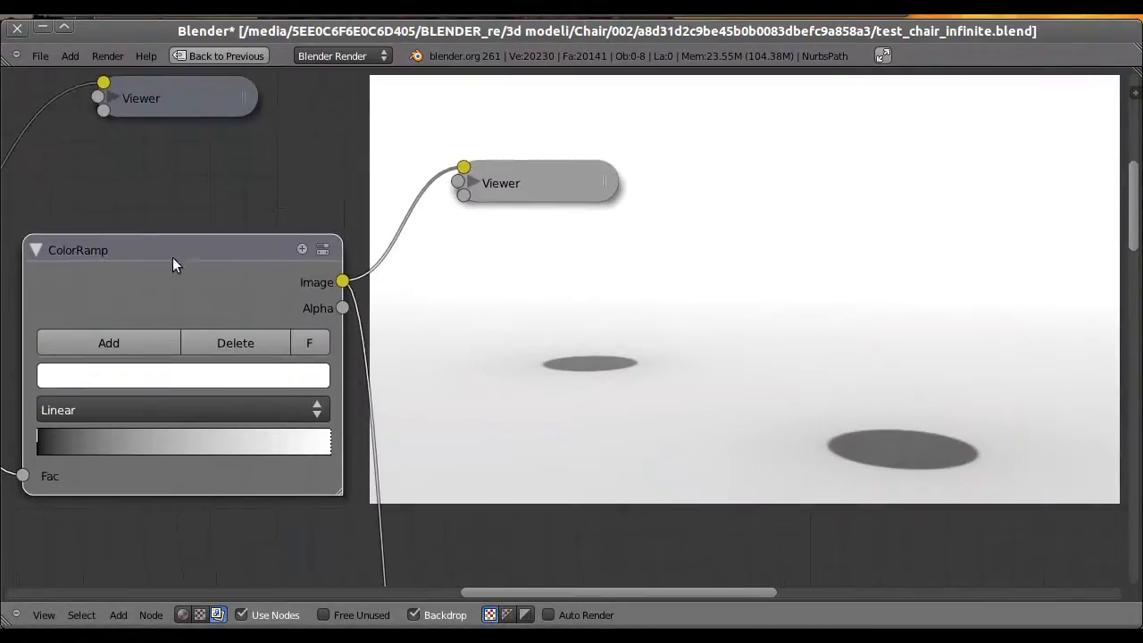
{"action": "left_click", "coordinate": [539, 183]}
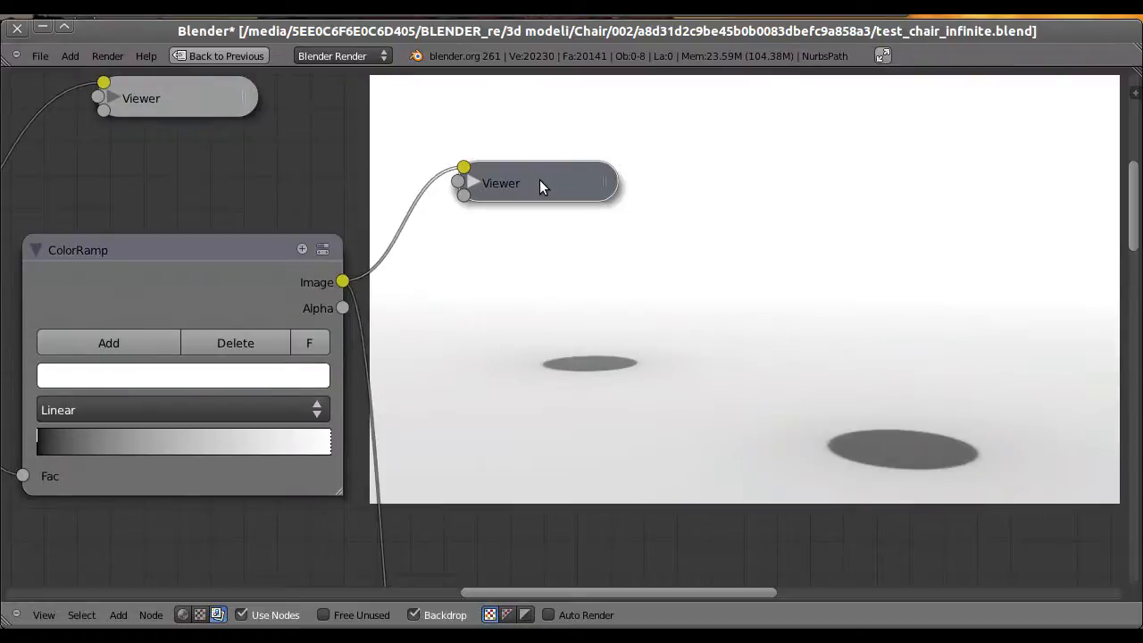
{"action": "mouse_move", "coordinate": [517, 195]}
{"action": "left_mouse_down"}
{"action": "mouse_move", "coordinate": [515, 267]}
{"action": "mouse_move", "coordinate": [531, 162]}
{"action": "mouse_move", "coordinate": [518, 178]}
{"action": "left_mouse_up"}
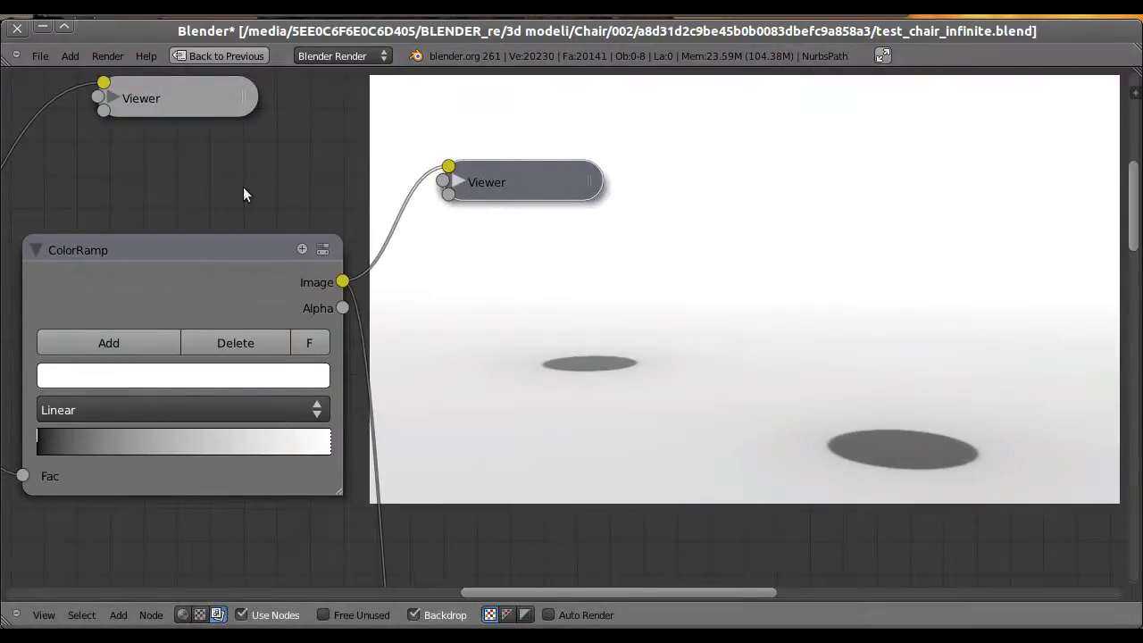
Select the ColorRamp's white stop and try an orange tint of about R 1.000, G 0.516, B 0.276
{"action": "mouse_move", "coordinate": [318, 446]}
{"action": "left_mouse_down"}
{"action": "mouse_move", "coordinate": [277, 446]}
{"action": "mouse_move", "coordinate": [333, 451]}
{"action": "left_mouse_up"}
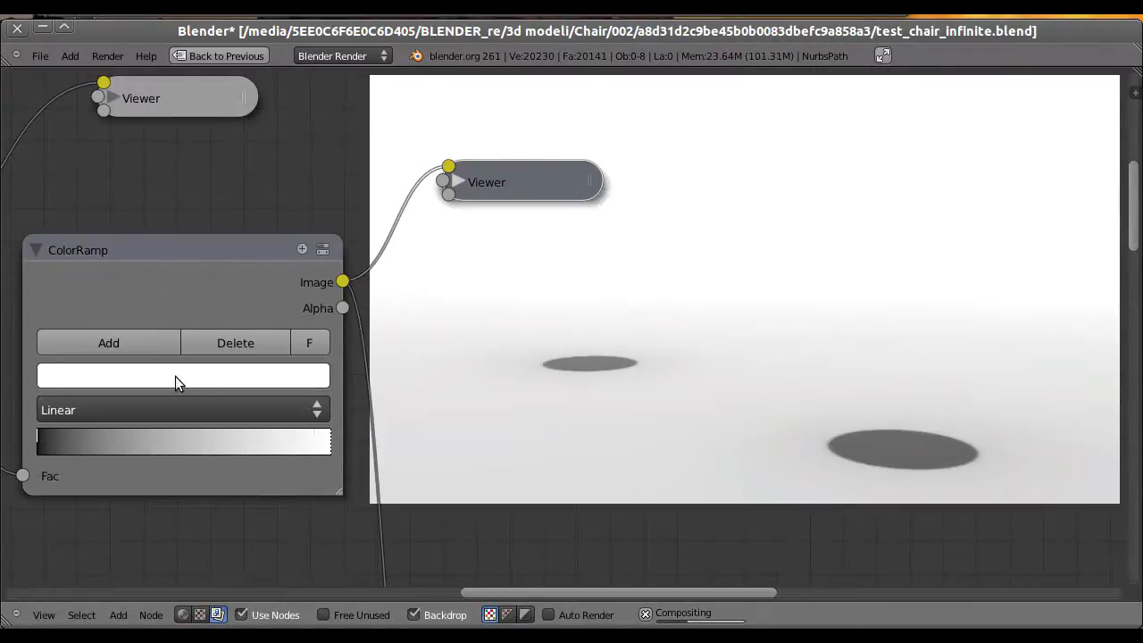
{"action": "left_click", "coordinate": [138, 377]}
{"action": "middle_click_drag", "start_coordinate": [410, 323], "coordinate": [420, 430]}
{"action": "scroll", "coordinate": [420, 431], "scroll_direction": "down", "scroll_amount": 1}
{"action": "left_click", "coordinate": [232, 482]}
{"action": "left_click_drag", "start_coordinate": [178, 225], "coordinate": [165, 254]}
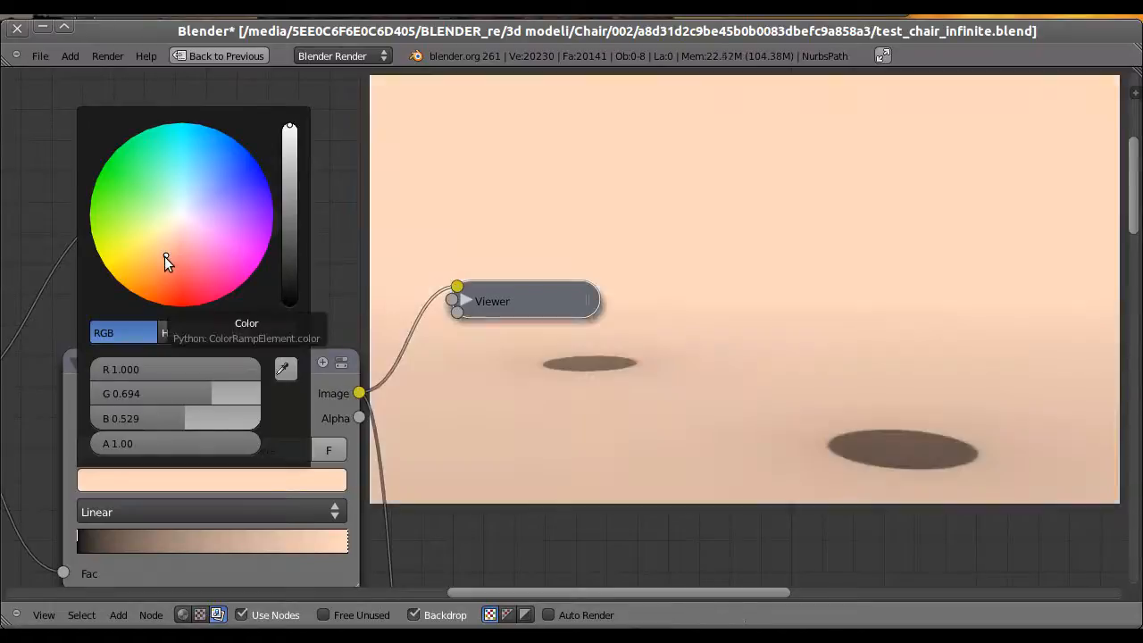
{"action": "left_click_drag", "start_coordinate": [164, 257], "coordinate": [158, 282]}
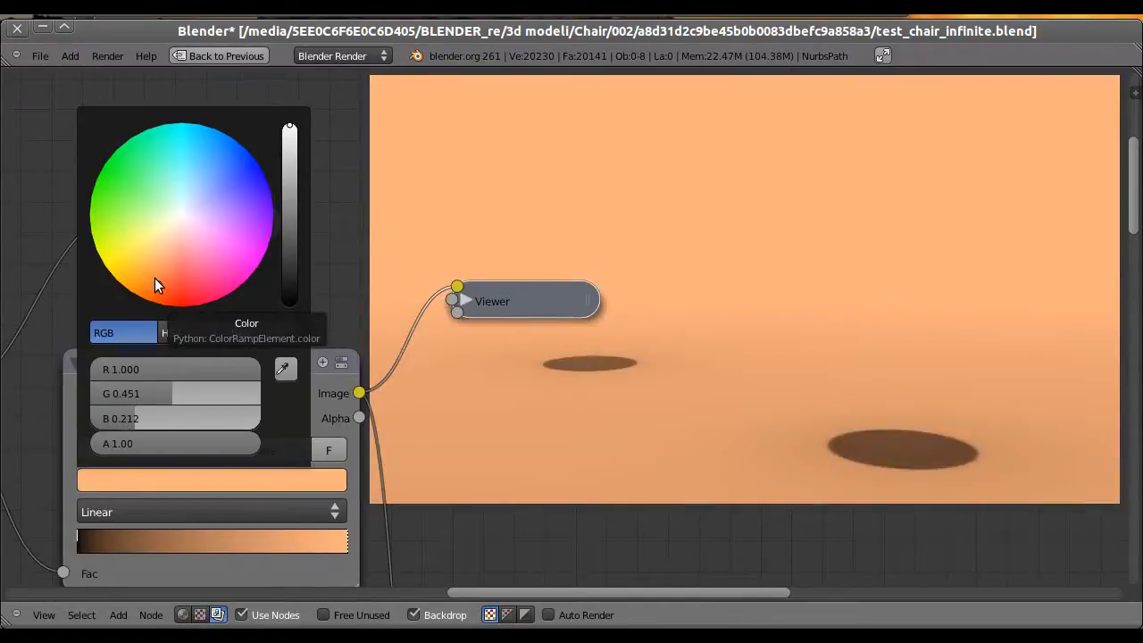
{"action": "left_click", "coordinate": [157, 276]}
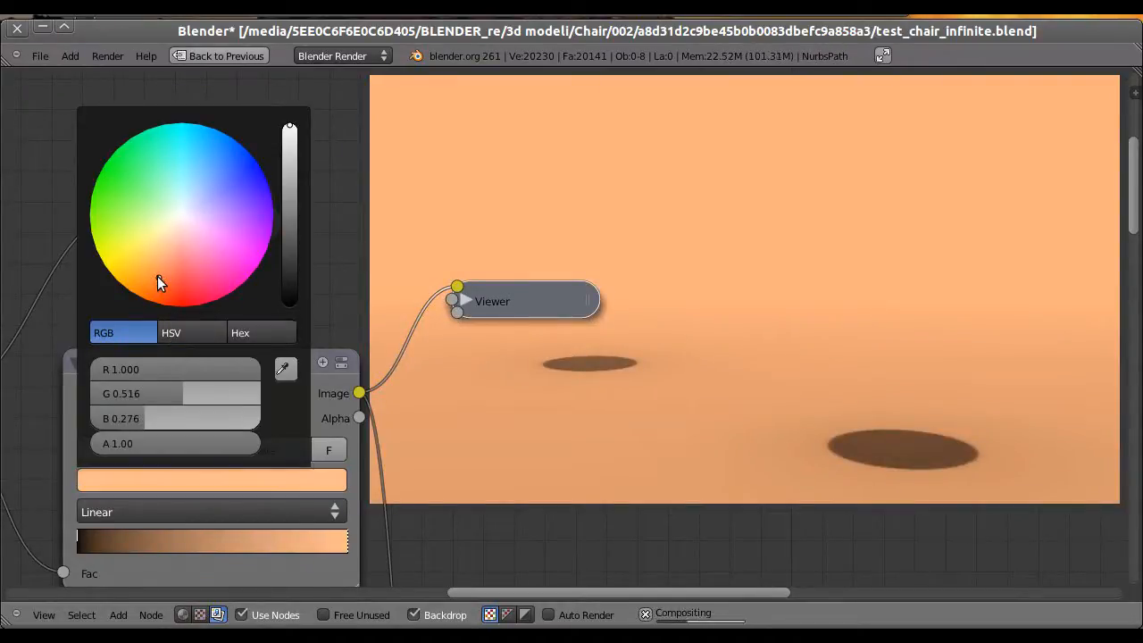
Try light blue and light green on the ColorRamp's end stop and return its color to white
{"action": "left_click", "coordinate": [194, 185]}
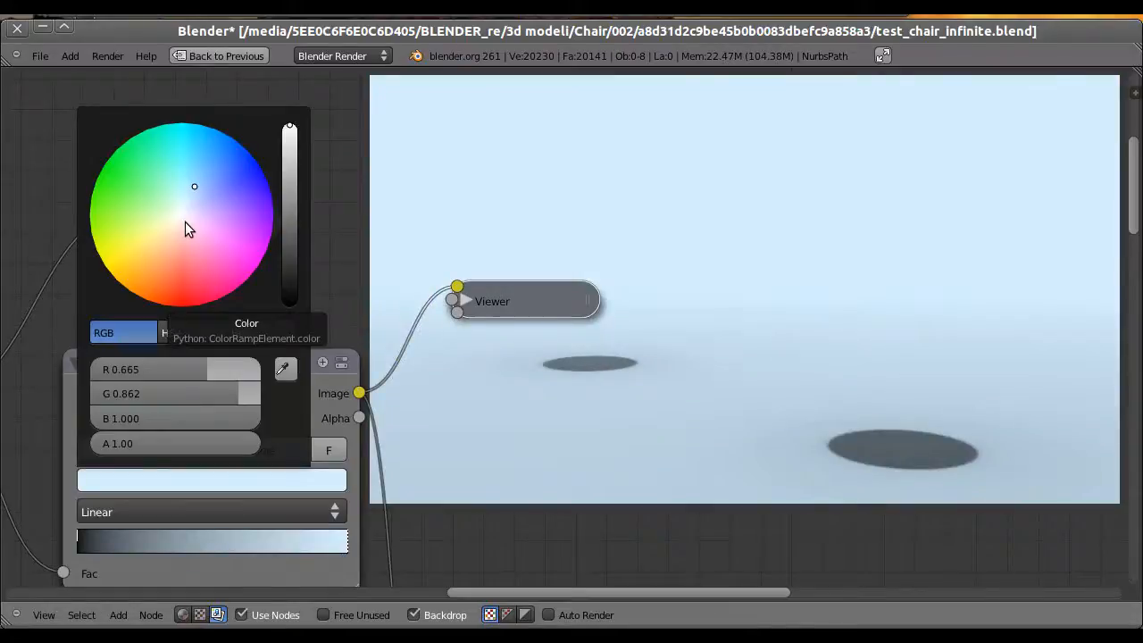
{"action": "mouse_move", "coordinate": [185, 221]}
{"action": "left_mouse_down"}
{"action": "mouse_move", "coordinate": [212, 235]}
{"action": "mouse_move", "coordinate": [146, 214]}
{"action": "left_mouse_up"}
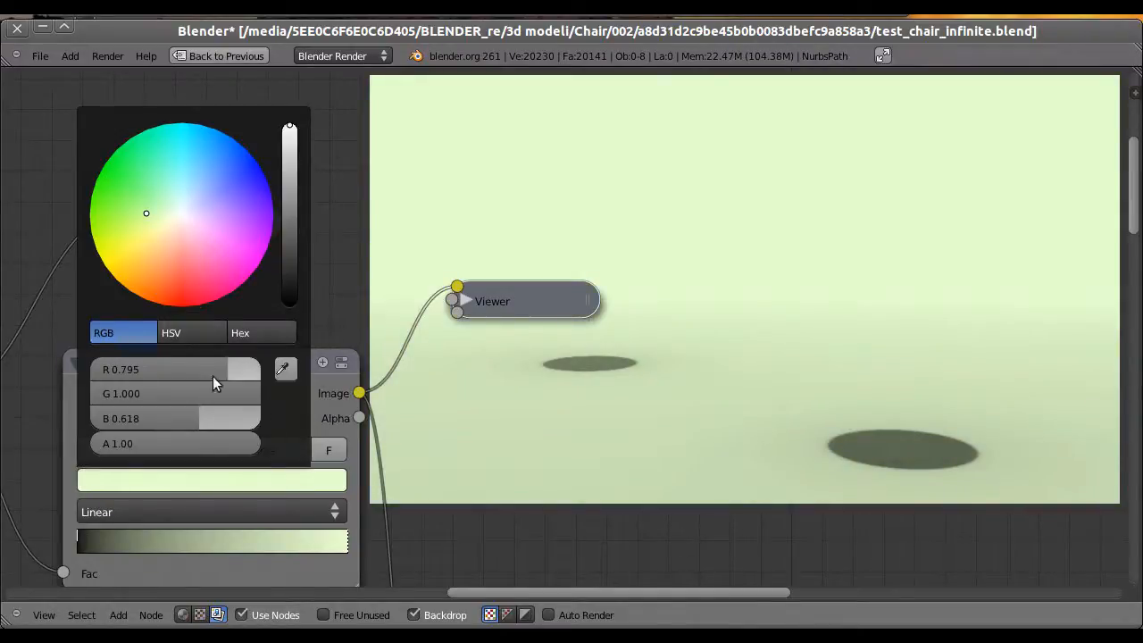
{"action": "left_click_drag", "start_coordinate": [151, 369], "coordinate": [193, 368]}
{"action": "left_click_drag", "start_coordinate": [158, 422], "coordinate": [252, 419]}
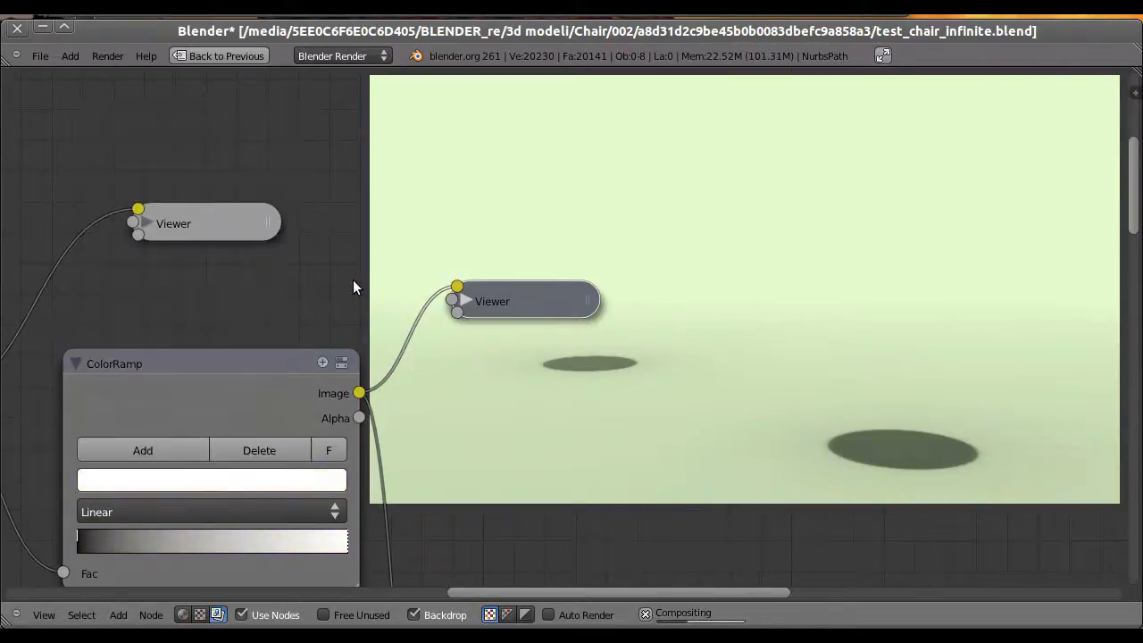
Examine the whole node tree and follow the plane and chair layers' links into the first Z Combine node
{"action": "middle_click_drag", "start_coordinate": [475, 534], "coordinate": [525, 326]}
{"action": "scroll", "coordinate": [525, 327], "scroll_direction": "down", "scroll_amount": 6}
{"action": "middle_click_drag", "start_coordinate": [461, 310], "coordinate": [698, 342]}
{"action": "middle_click_drag", "start_coordinate": [580, 312], "coordinate": [625, 319]}
{"action": "key", "text": "Home"}
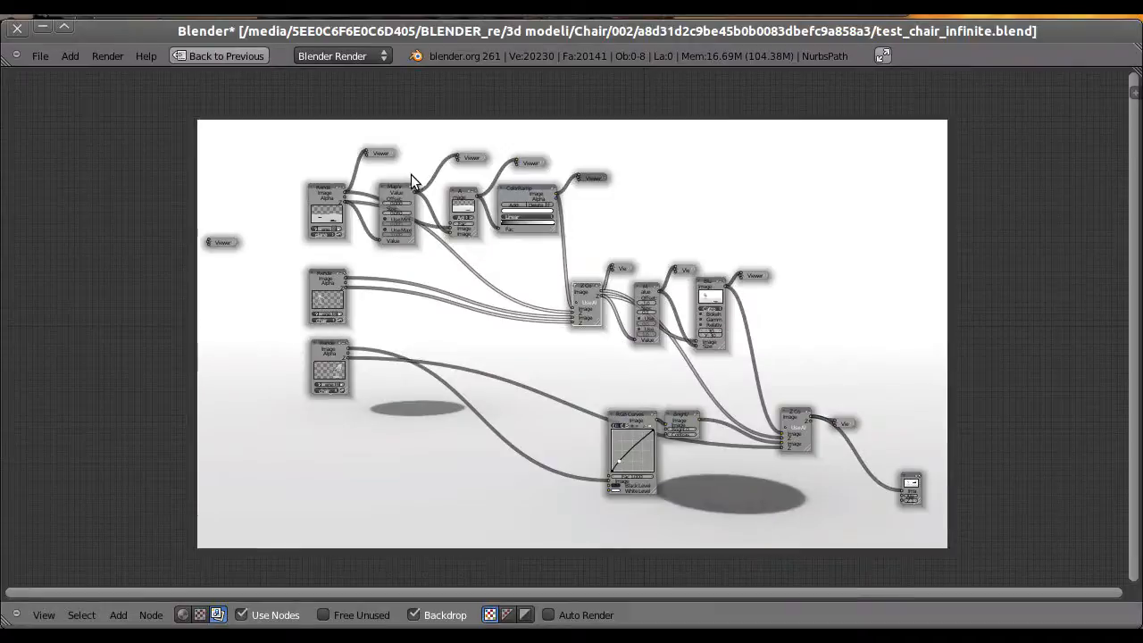
{"action": "scroll", "coordinate": [411, 174], "scroll_direction": "up", "scroll_amount": 4}
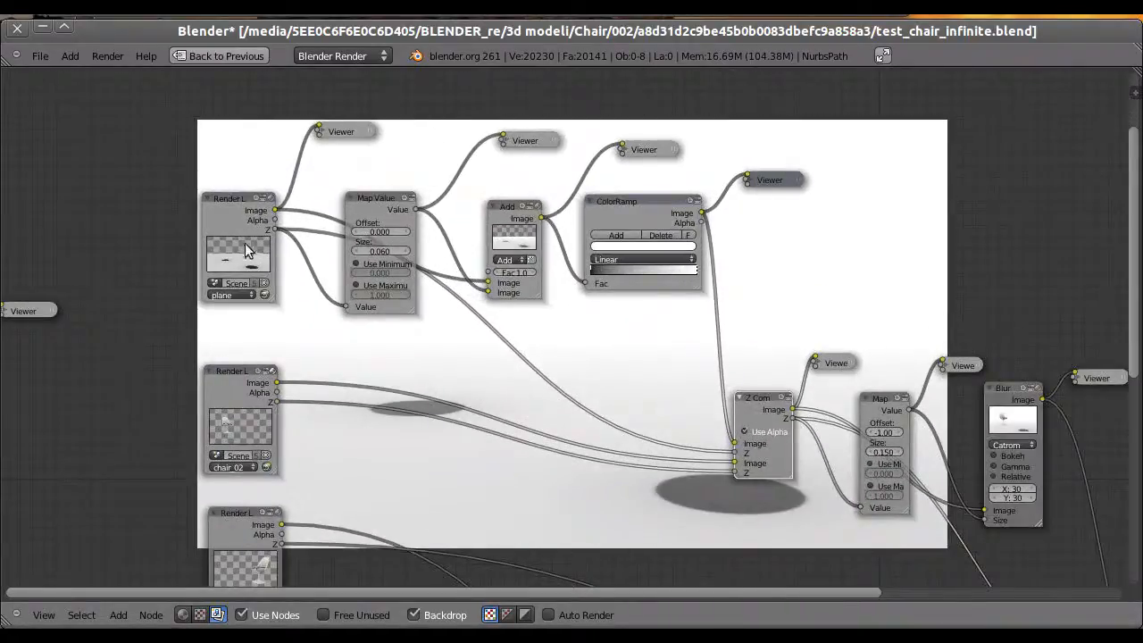
{"action": "middle_click_drag", "start_coordinate": [466, 344], "coordinate": [104, 252]}
{"action": "scroll", "coordinate": [473, 333], "scroll_direction": "up", "scroll_amount": 2}
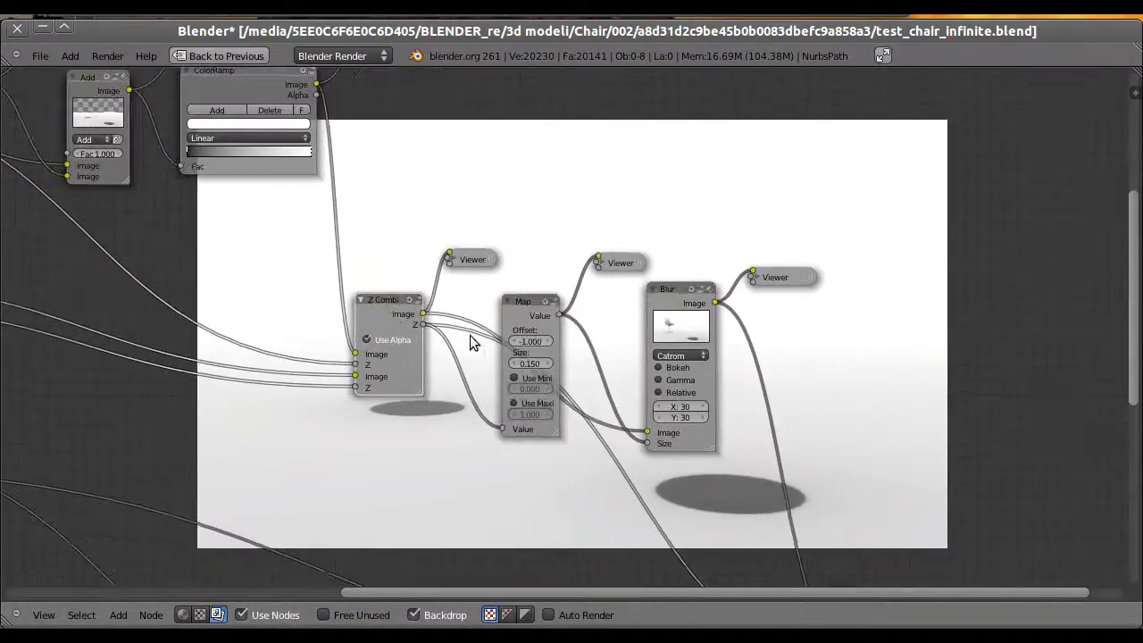
{"action": "scroll", "coordinate": [346, 300], "scroll_direction": "up", "scroll_amount": 3}
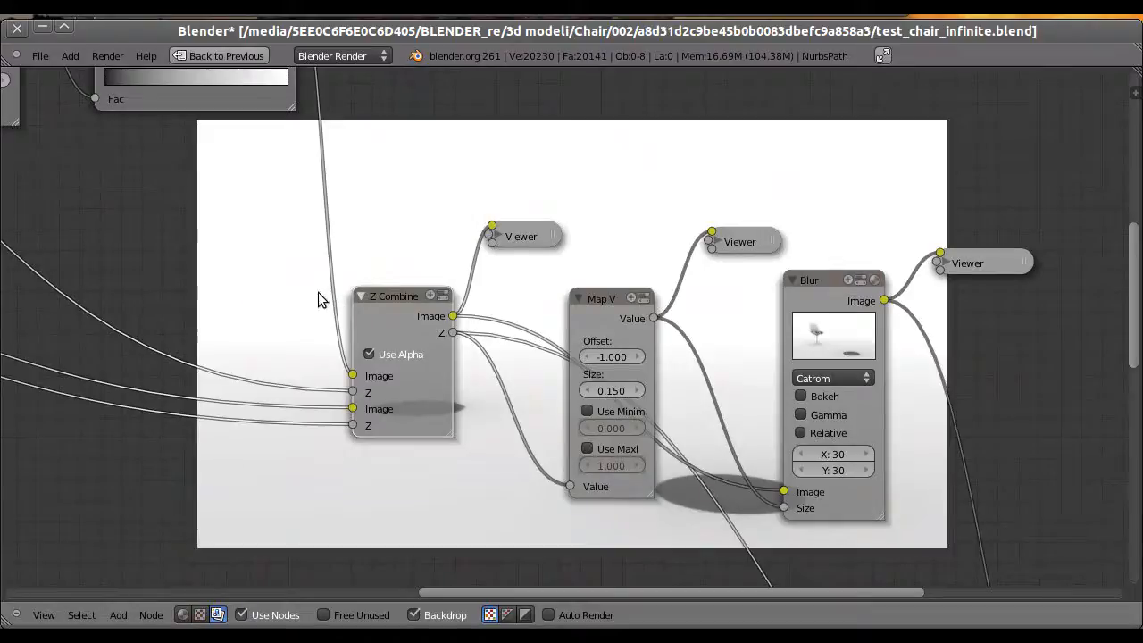
Look up the Z Combine type among the color nodes available to add and examine the existing Z Combine node
{"action": "key", "text": "shift+a"}
{"action": "mouse_move", "coordinate": [318, 295]}
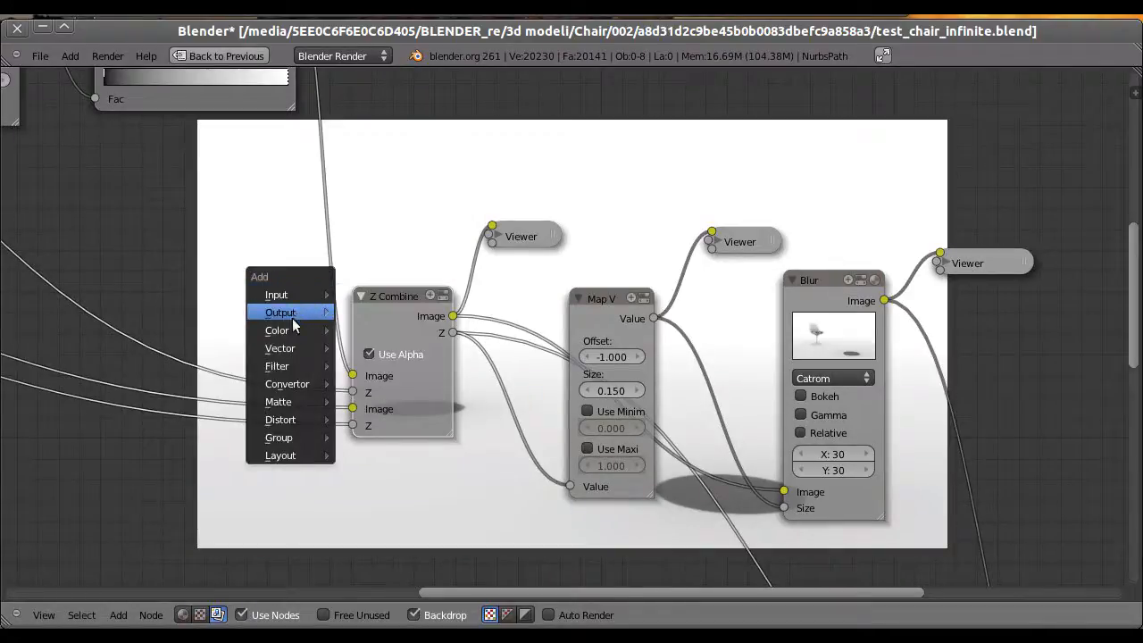
{"action": "mouse_move", "coordinate": [294, 329]}
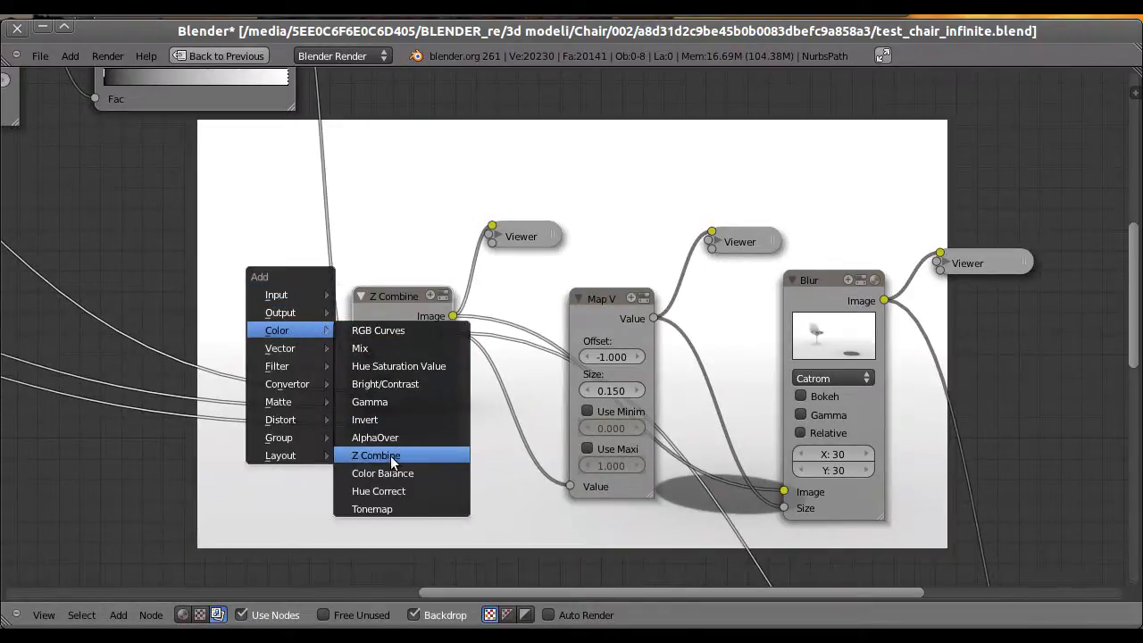
{"action": "middle_click_drag", "start_coordinate": [398, 294], "coordinate": [545, 263]}
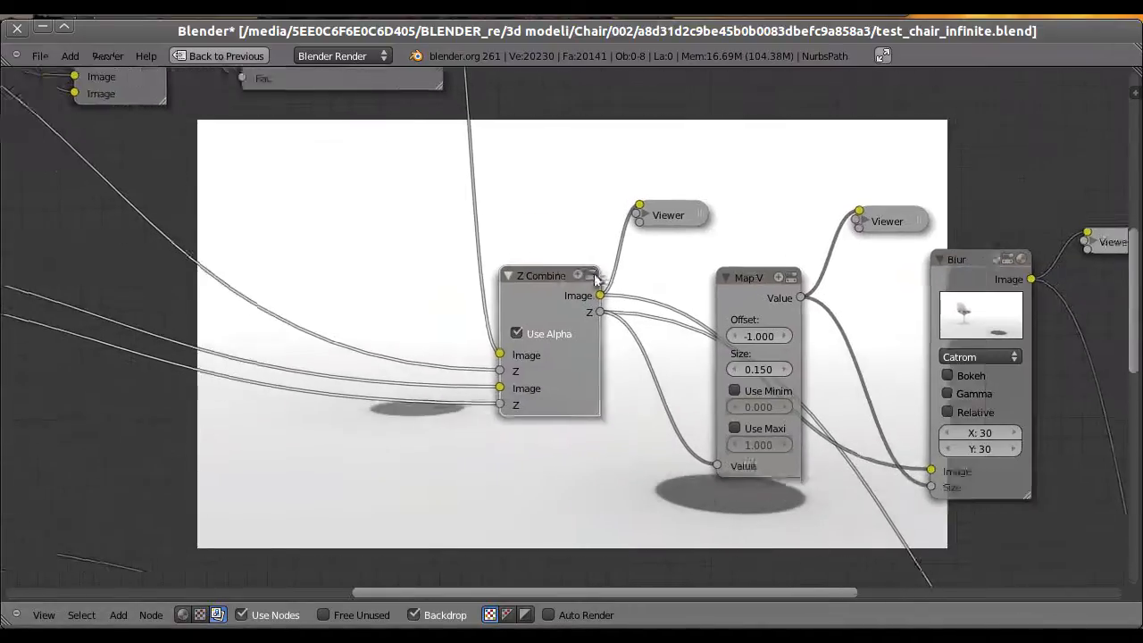
{"action": "scroll", "coordinate": [546, 263], "scroll_direction": "up", "scroll_amount": 1}
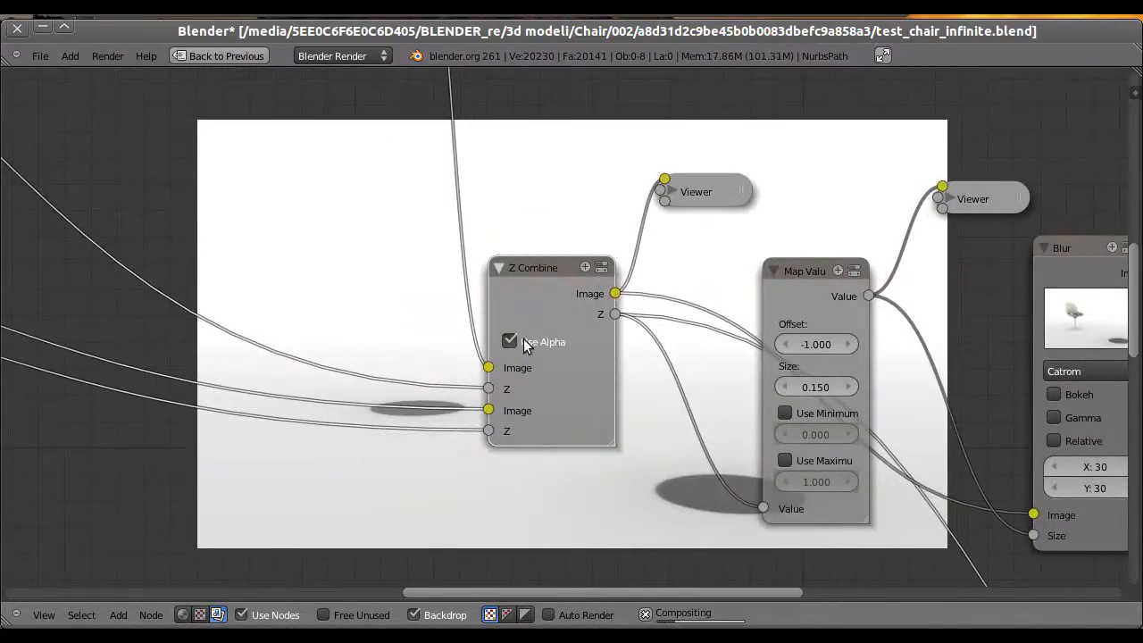
Reconnect the chair_02 layer's Z and Image outputs to the second Z and Image inputs of the first Z Combine node
{"action": "middle_click_drag", "start_coordinate": [519, 345], "coordinate": [624, 328]}
{"action": "scroll", "coordinate": [607, 320], "scroll_direction": "down", "scroll_amount": 2}
{"action": "middle_click_drag", "start_coordinate": [257, 323], "coordinate": [472, 304]}
{"action": "scroll", "coordinate": [418, 305], "scroll_direction": "down", "scroll_amount": 2}
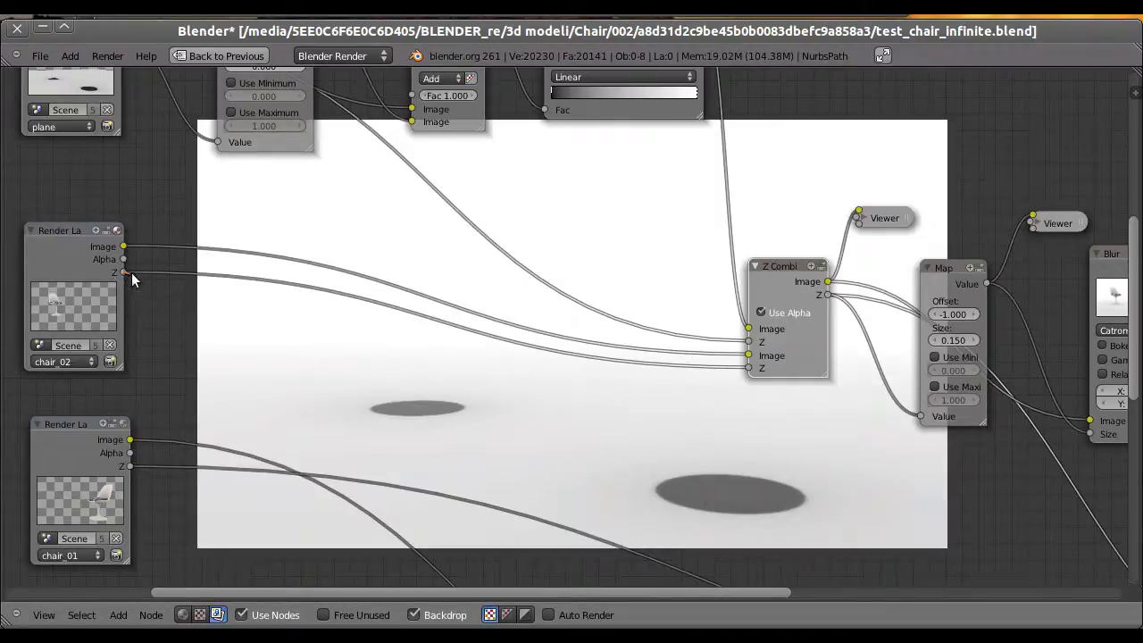
{"action": "left_click_drag", "start_coordinate": [241, 249], "coordinate": [752, 374]}
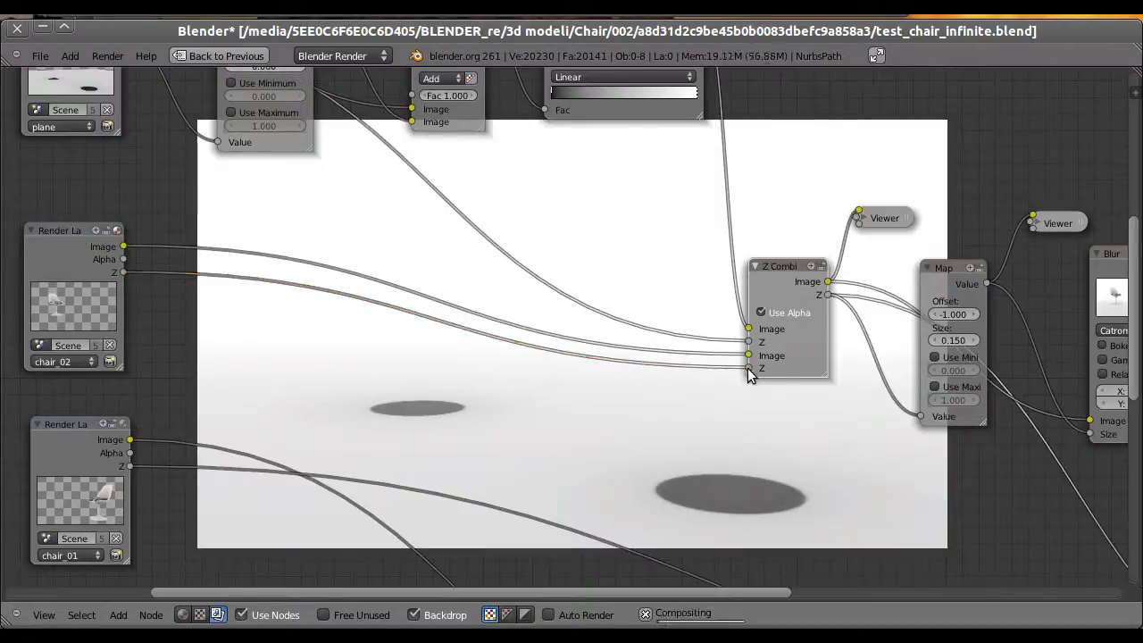
{"action": "left_click_drag", "start_coordinate": [124, 247], "coordinate": [748, 358]}
Reconnect the plane layer's Z and the ColorRamp's Image to the first Z and Image inputs of the first Z Combine node
{"action": "middle_click_drag", "start_coordinate": [473, 151], "coordinate": [462, 260]}
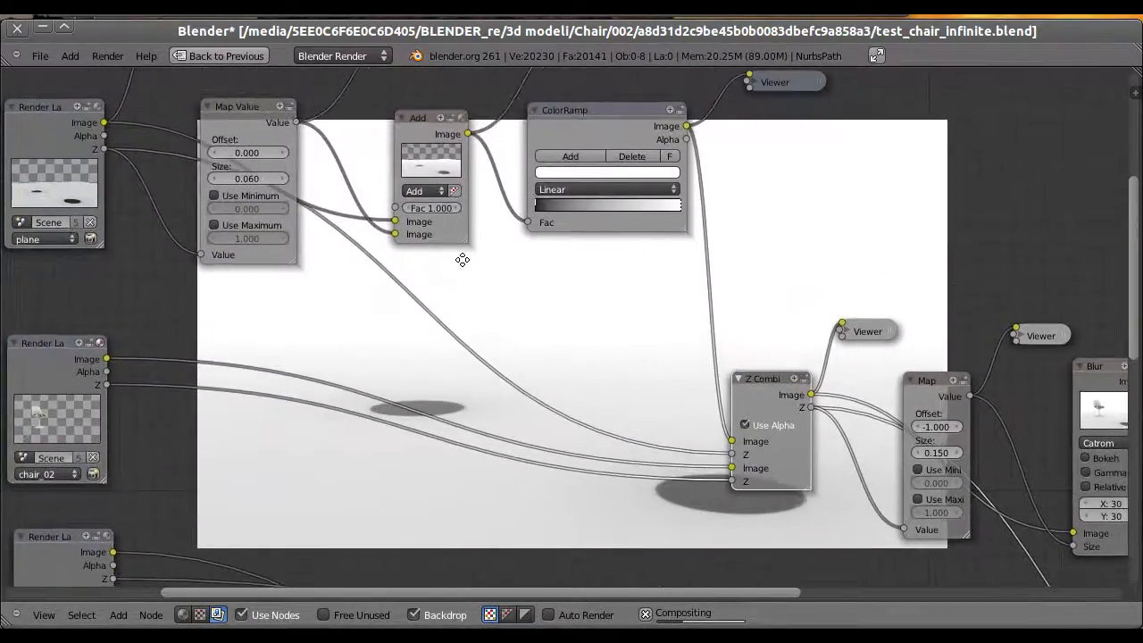
{"action": "left_click_drag", "start_coordinate": [103, 148], "coordinate": [732, 455]}
{"action": "middle_click_drag", "start_coordinate": [688, 298], "coordinate": [619, 311]}
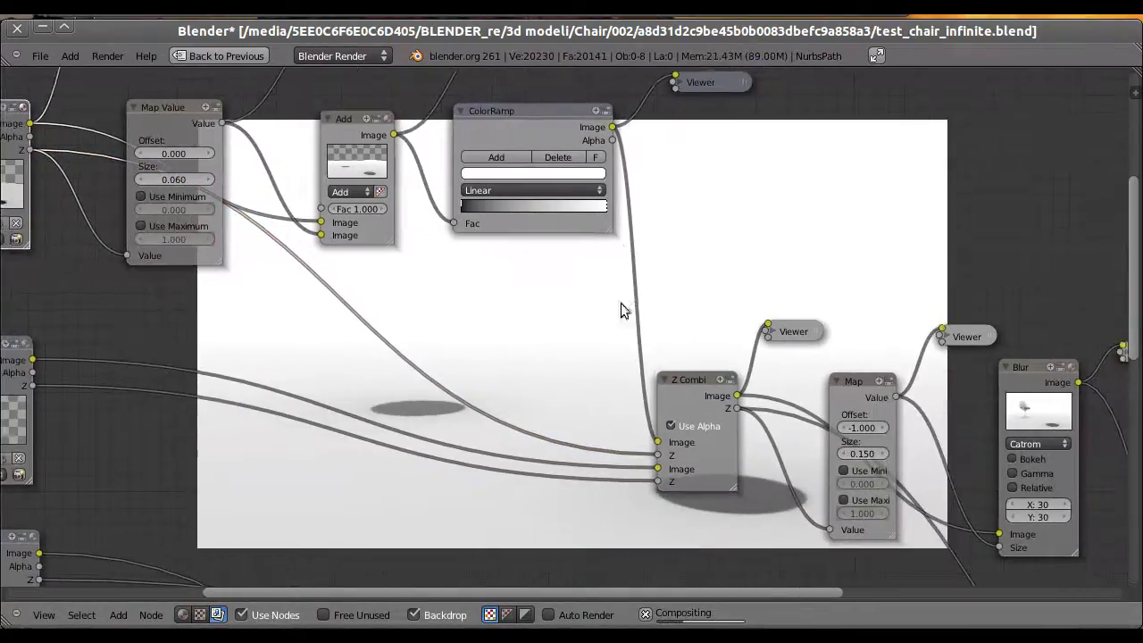
{"action": "left_click_drag", "start_coordinate": [611, 127], "coordinate": [657, 442]}
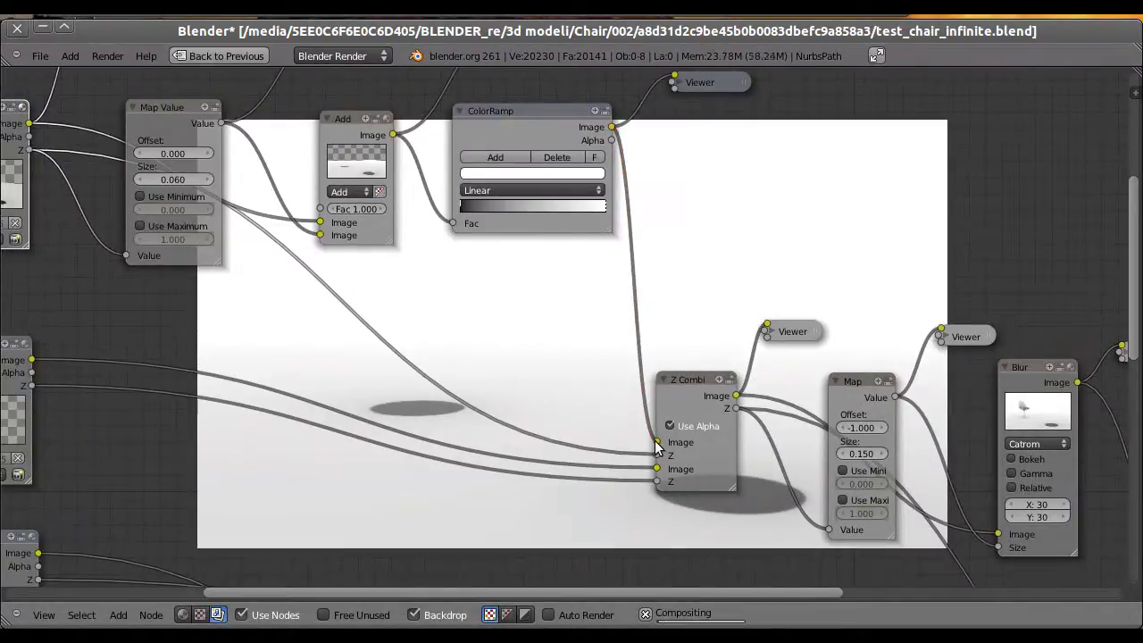
Show the first Z Combine node's result in the backdrop through its Viewer node
{"action": "middle_click_drag", "start_coordinate": [789, 311], "coordinate": [187, 366]}
{"action": "left_click", "coordinate": [196, 374]}
{"action": "middle_click_drag", "start_coordinate": [382, 267], "coordinate": [389, 337]}
{"action": "scroll", "coordinate": [348, 456], "scroll_direction": "up", "scroll_amount": 2}
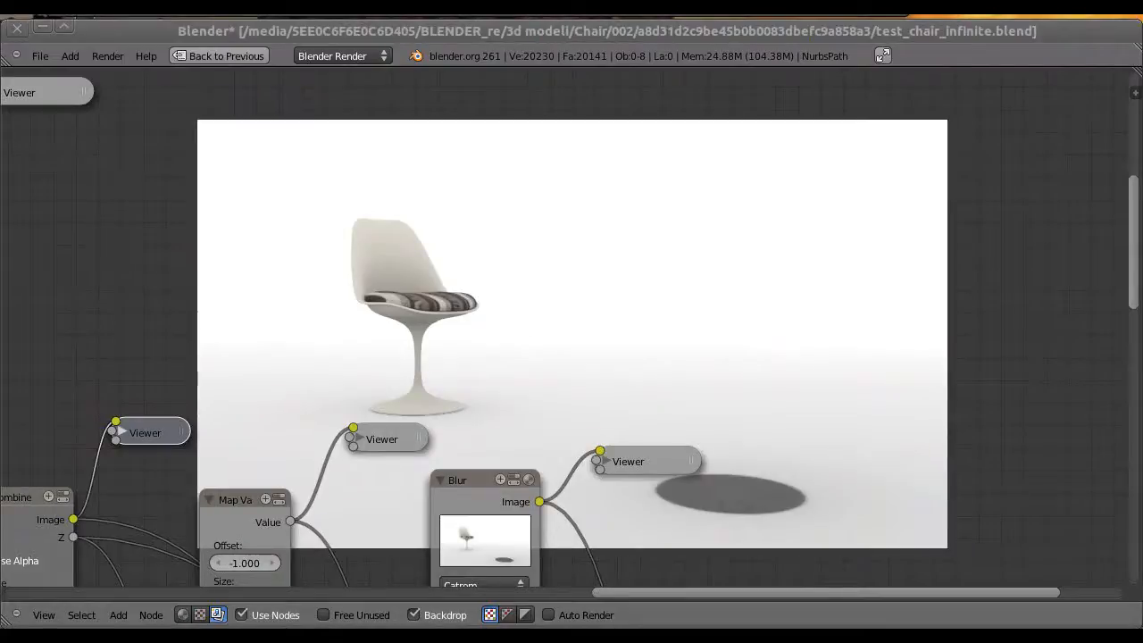
{"action": "middle_click_drag", "start_coordinate": [327, 395], "coordinate": [387, 321]}
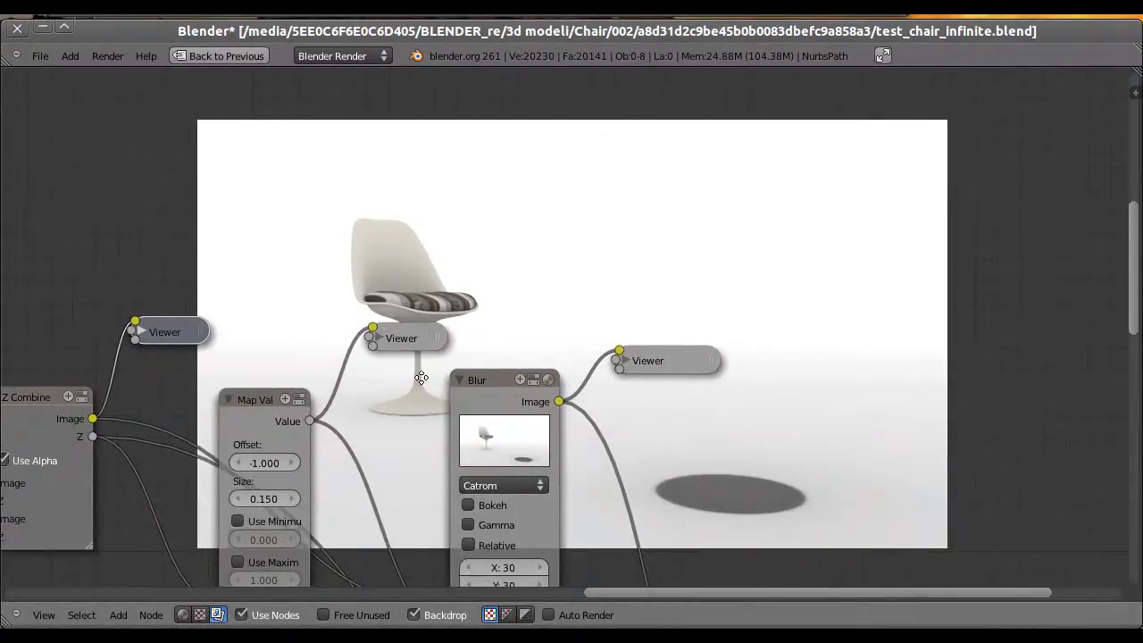
{"action": "middle_click_drag", "start_coordinate": [422, 378], "coordinate": [424, 282]}
Select the Blur node and shift the Map Value node beside it slightly closer to it
{"action": "left_click", "coordinate": [478, 284]}
{"action": "middle_click_drag", "start_coordinate": [483, 256], "coordinate": [514, 296]}
{"action": "middle_click_drag", "start_coordinate": [400, 263], "coordinate": [431, 273]}
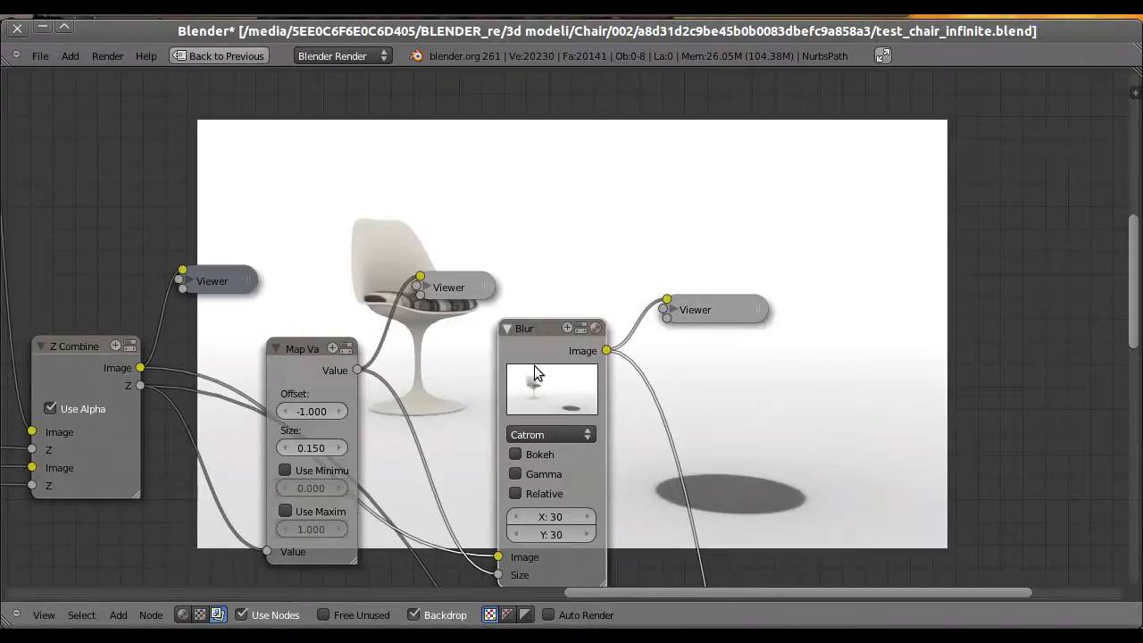
{"action": "middle_click_drag", "start_coordinate": [341, 377], "coordinate": [366, 377]}
{"action": "left_click_drag", "start_coordinate": [308, 350], "coordinate": [327, 350]}
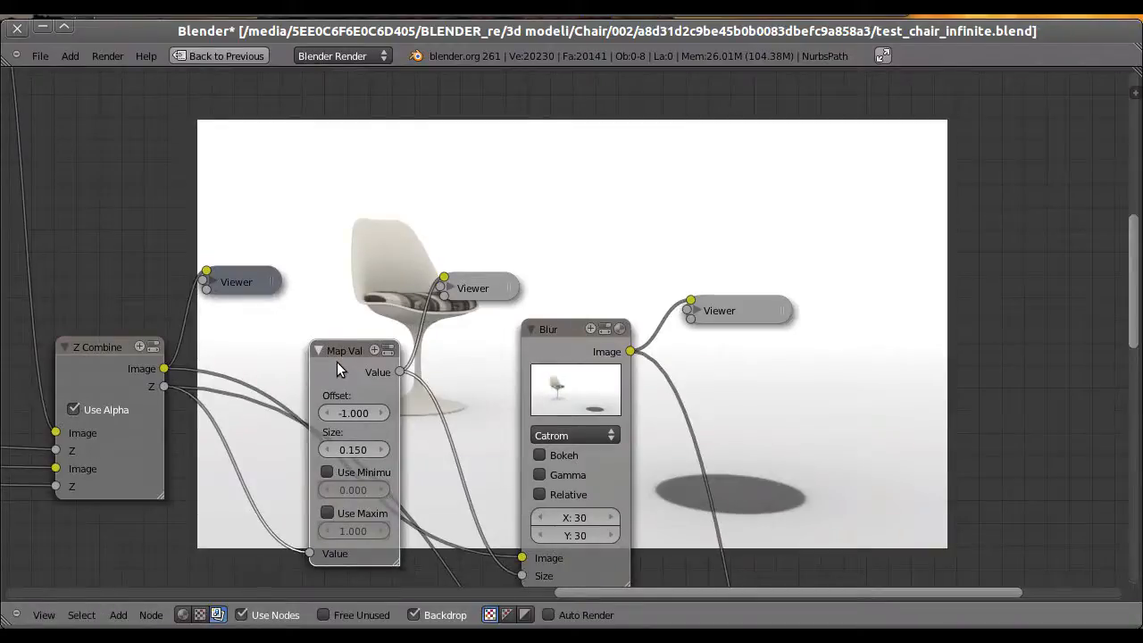
Examine the Map Value settings, then reconnect the Z Combine's Image and the Map Value's output to the Blur node's Image and Size inputs
{"action": "mouse_move", "coordinate": [378, 401]}
{"action": "middle_mouse_down"}
{"action": "mouse_move", "coordinate": [387, 382]}
{"action": "mouse_move", "coordinate": [376, 379]}
{"action": "middle_mouse_up"}
{"action": "scroll", "coordinate": [365, 393], "scroll_direction": "up", "scroll_amount": 3}
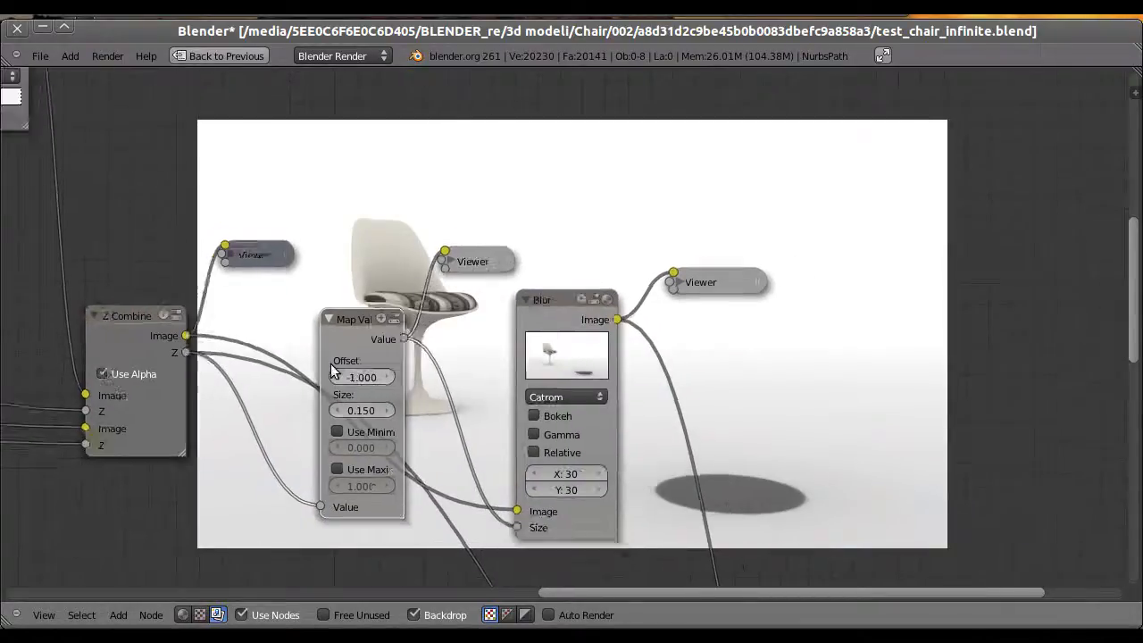
{"action": "scroll", "coordinate": [332, 359], "scroll_direction": "up", "scroll_amount": 2}
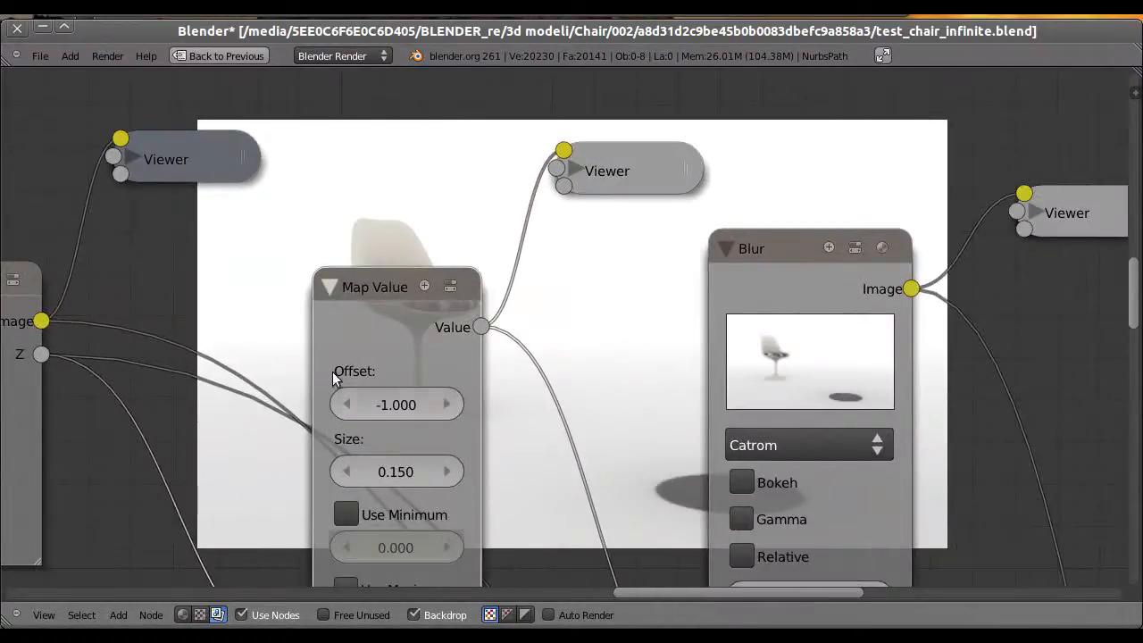
{"action": "middle_click_drag", "start_coordinate": [416, 461], "coordinate": [399, 419]}
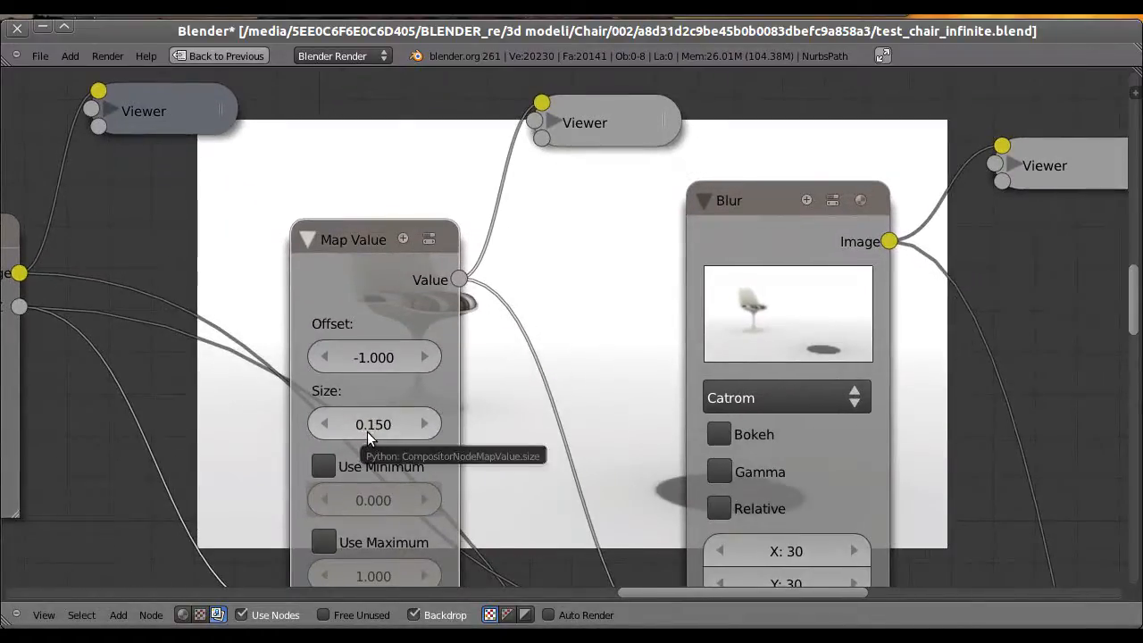
{"action": "middle_click_drag", "start_coordinate": [392, 432], "coordinate": [522, 350]}
{"action": "scroll", "coordinate": [535, 361], "scroll_direction": "down", "scroll_amount": 2}
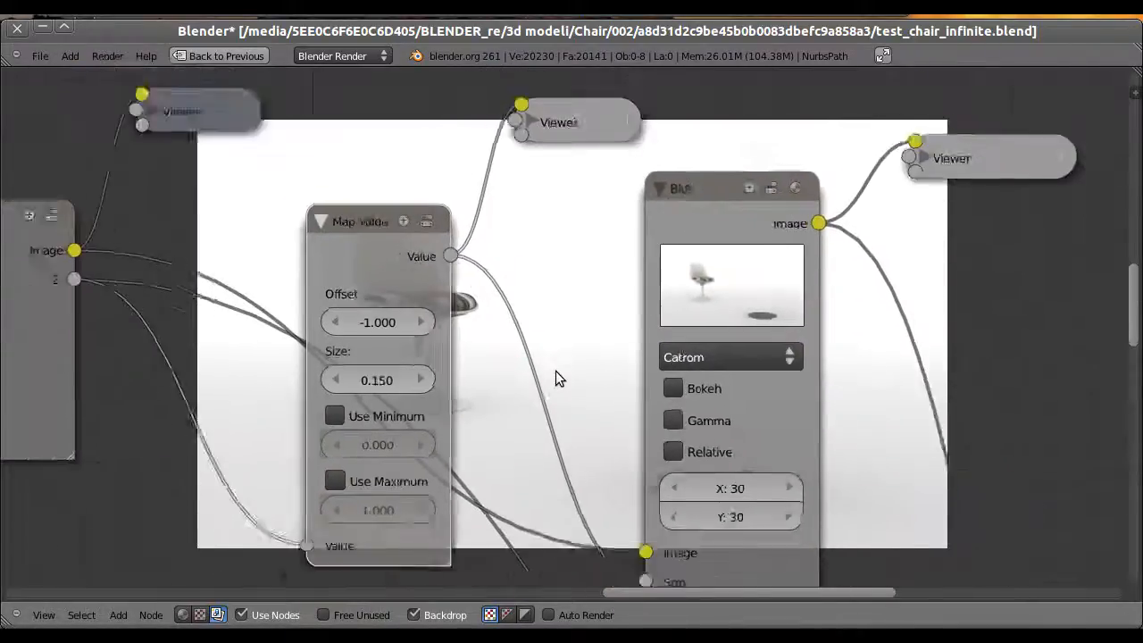
{"action": "left_click_drag", "start_coordinate": [144, 269], "coordinate": [632, 527]}
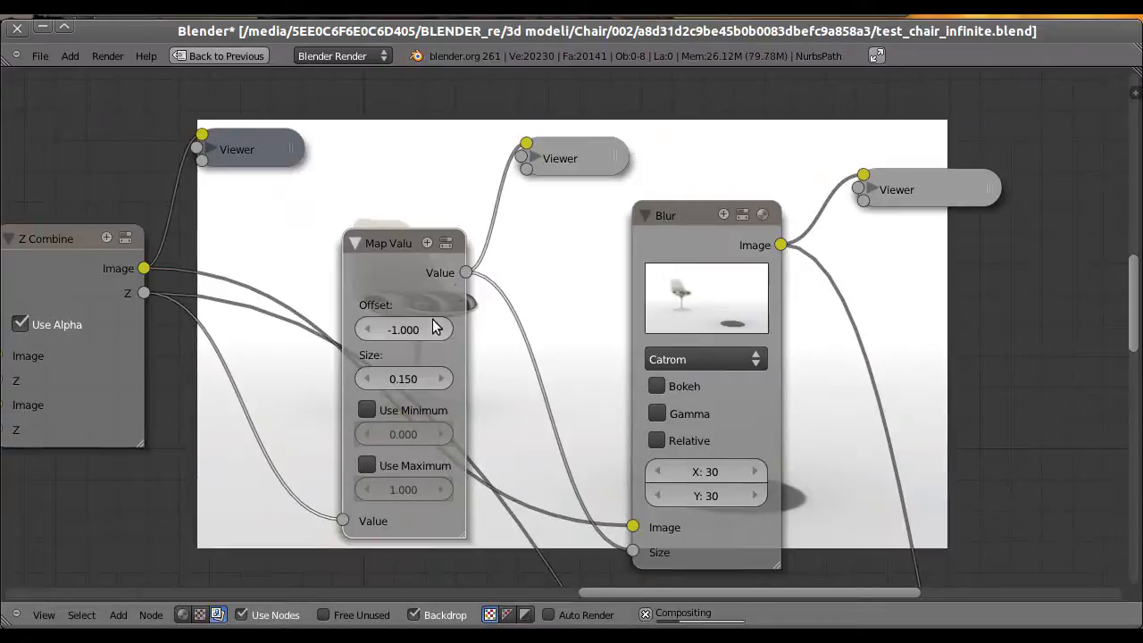
{"action": "left_click_drag", "start_coordinate": [465, 272], "coordinate": [631, 552]}
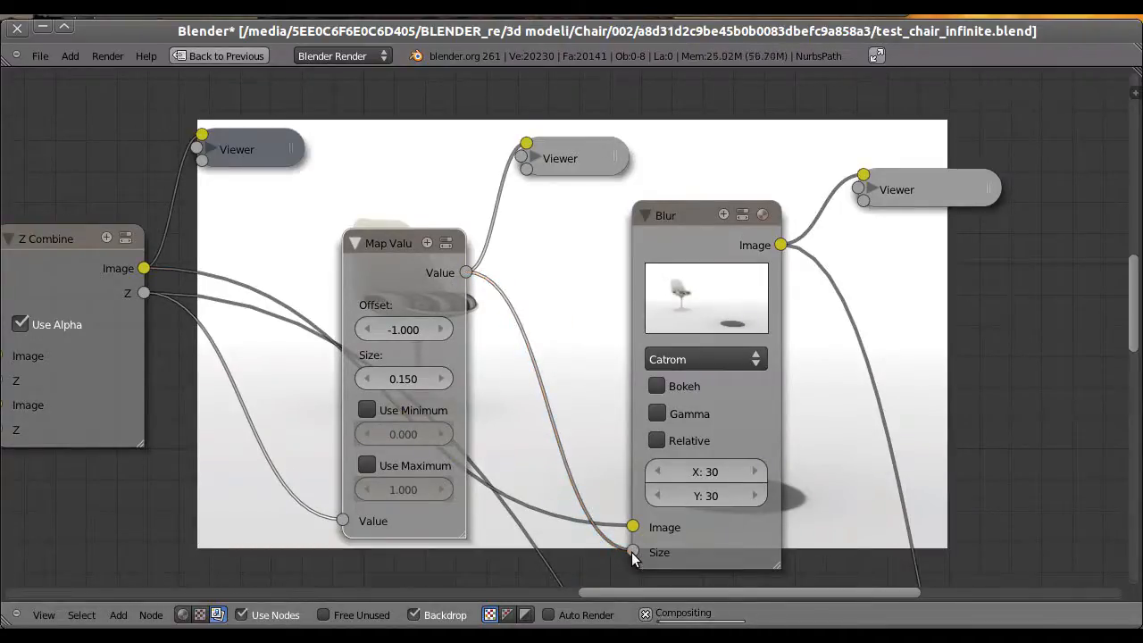
Show the Blur node's result in the backdrop through its Viewer node
{"action": "middle_click_drag", "start_coordinate": [528, 281], "coordinate": [349, 135]}
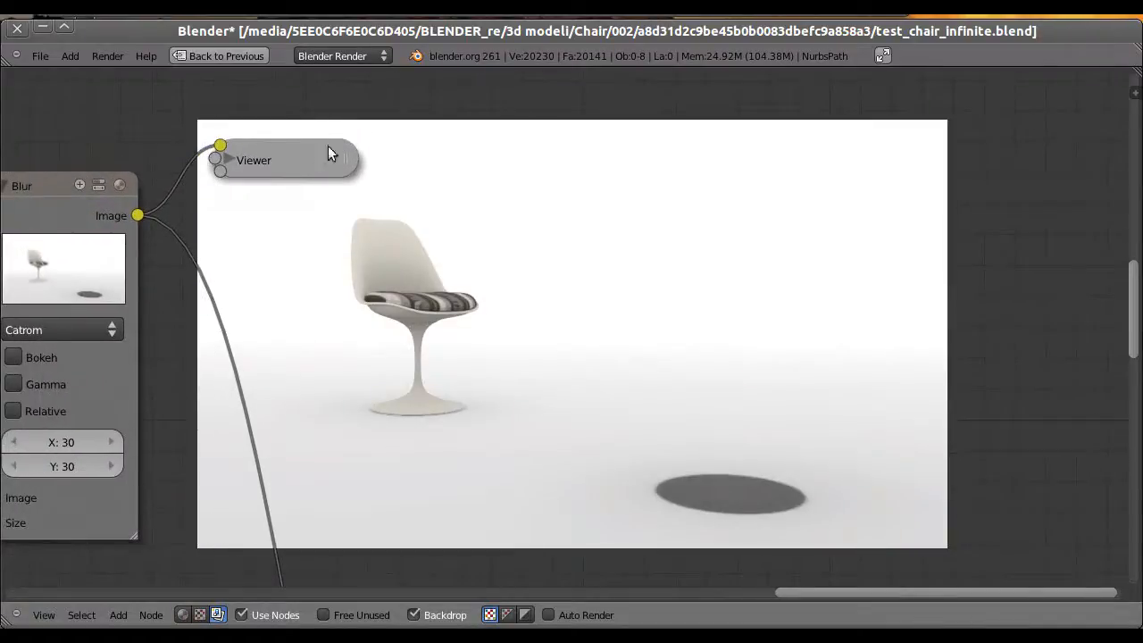
{"action": "left_click", "coordinate": [270, 153]}
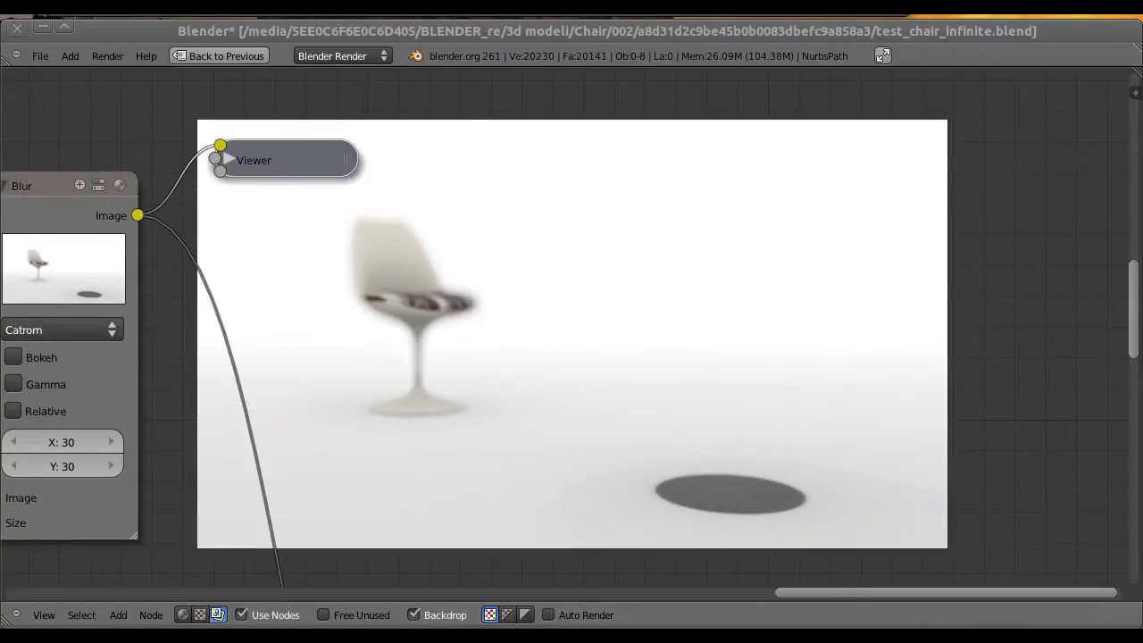
{"action": "middle_click_drag", "start_coordinate": [467, 359], "coordinate": [589, 314]}
{"action": "scroll", "coordinate": [589, 312], "scroll_direction": "down", "scroll_amount": 1}
{"action": "middle_click_drag", "start_coordinate": [524, 295], "coordinate": [488, 316]}
{"action": "scroll", "coordinate": [574, 305], "scroll_direction": "down", "scroll_amount": 1}
{"action": "scroll", "coordinate": [574, 306], "scroll_direction": "down", "scroll_amount": 1}
{"action": "middle_click_drag", "start_coordinate": [636, 176], "coordinate": [637, 240]}
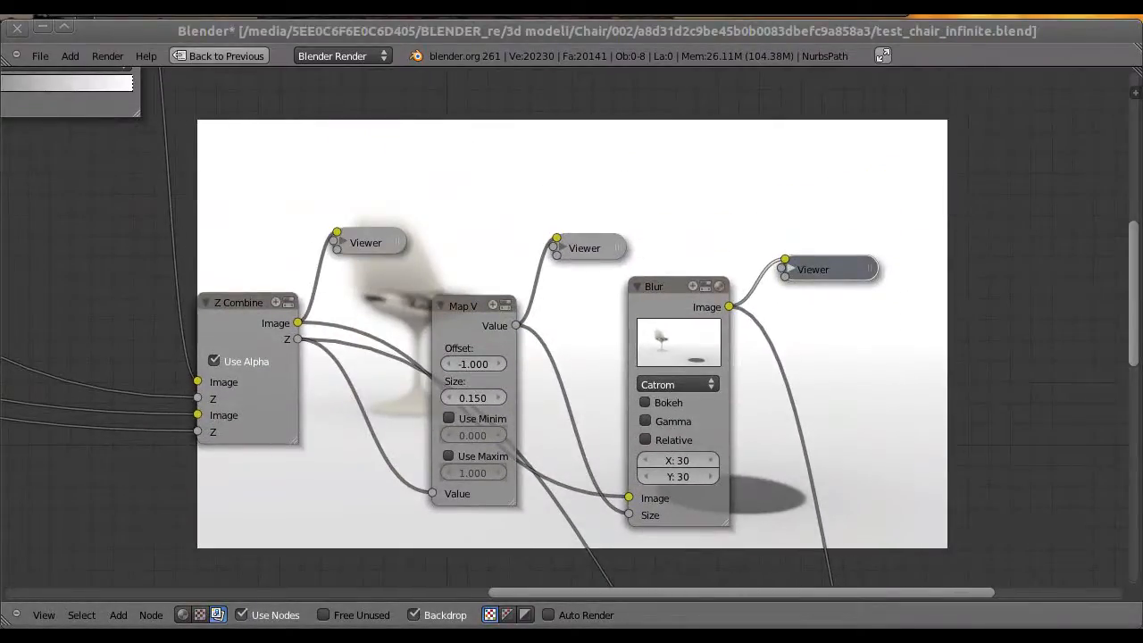
Locate the Blur node in the whole node tree, examine its settings and open its filter type choices
{"action": "key", "text": "Home"}
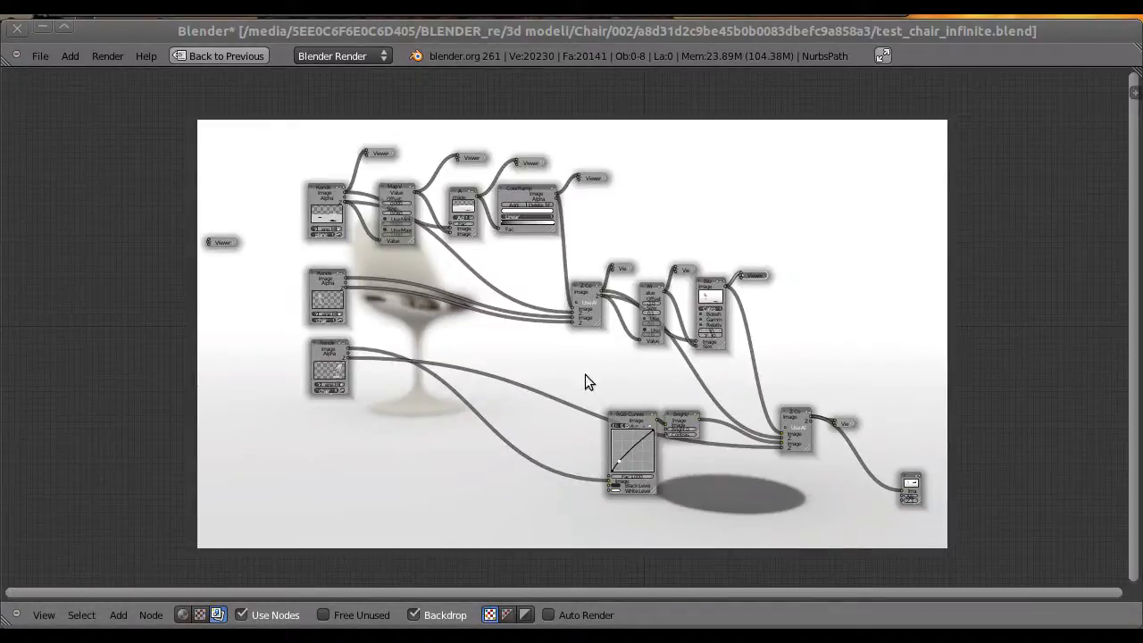
{"action": "scroll", "coordinate": [689, 306], "scroll_direction": "up", "scroll_amount": 2}
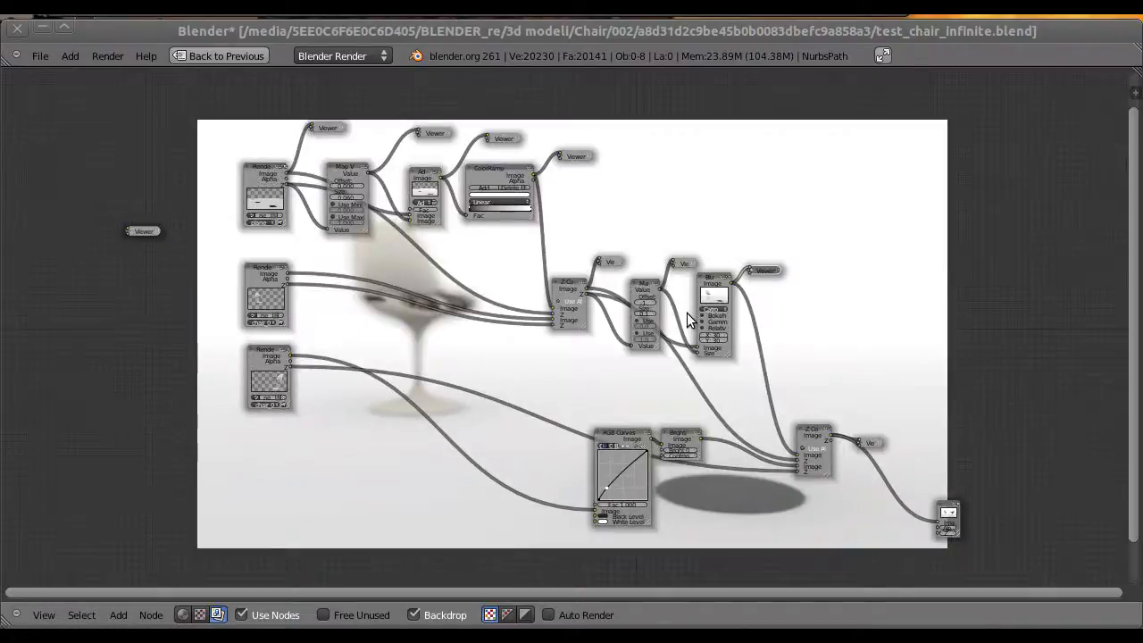
{"action": "scroll", "coordinate": [712, 339], "scroll_direction": "up", "scroll_amount": 5}
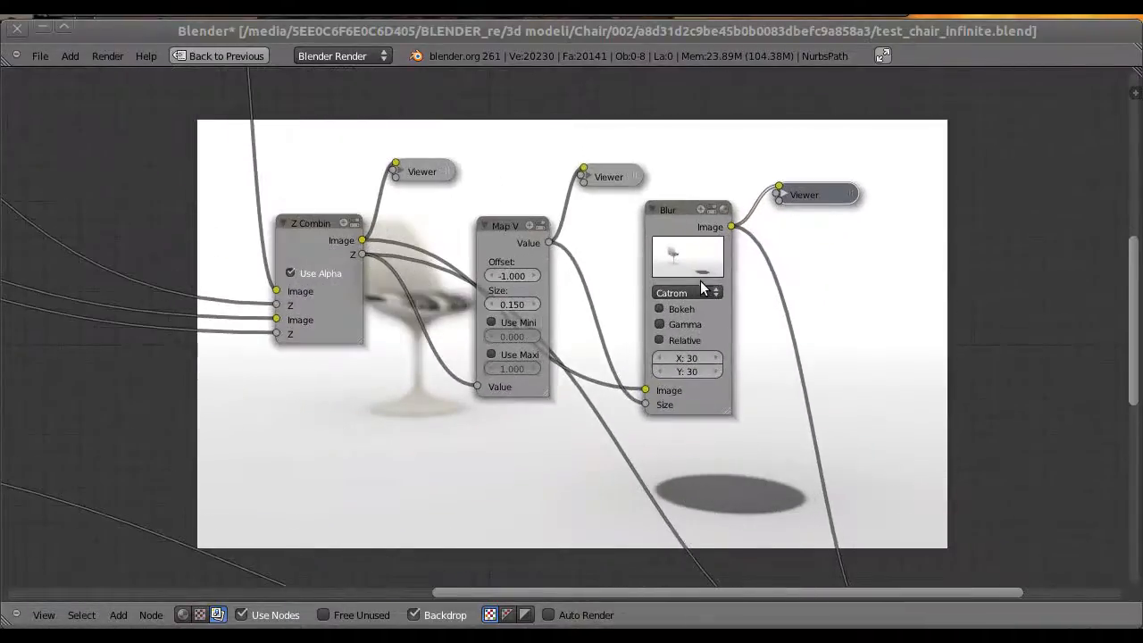
{"action": "middle_click_drag", "start_coordinate": [744, 286], "coordinate": [428, 316]}
{"action": "scroll", "coordinate": [403, 363], "scroll_direction": "up", "scroll_amount": 1}
{"action": "middle_click_drag", "start_coordinate": [399, 389], "coordinate": [481, 376]}
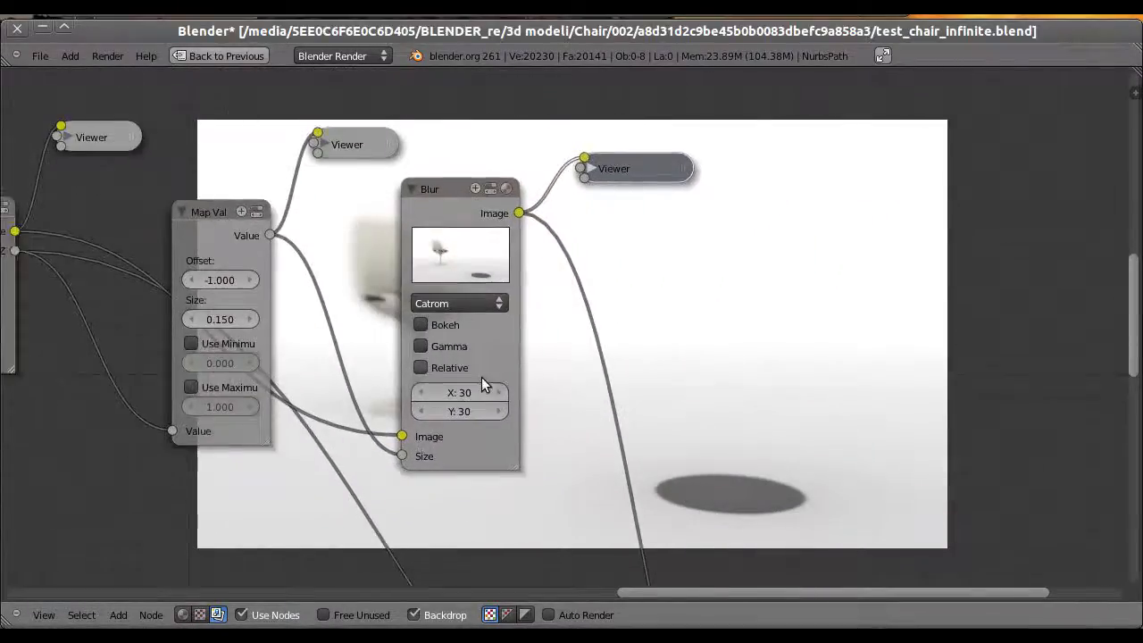
{"action": "scroll", "coordinate": [464, 395], "scroll_direction": "up", "scroll_amount": 4}
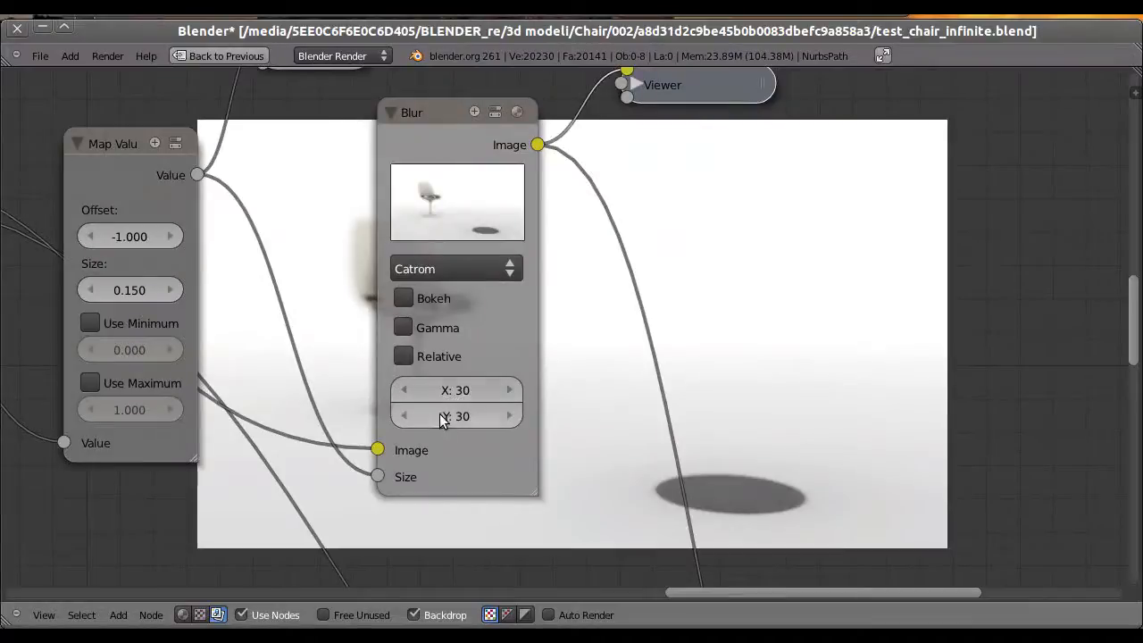
{"action": "middle_click_drag", "start_coordinate": [495, 375], "coordinate": [504, 400]}
{"action": "left_click", "coordinate": [495, 294]}
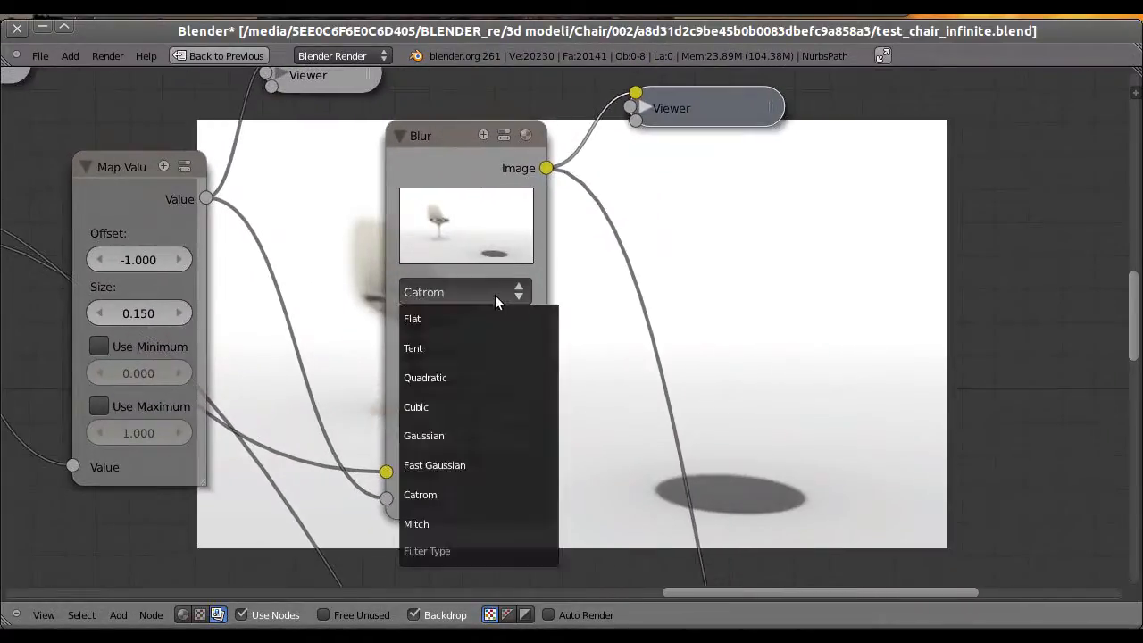
Leave the Blur filter type unchanged and show the Map Value output in the backdrop through its Viewer node
{"action": "middle_click_drag", "start_coordinate": [518, 322], "coordinate": [646, 319]}
{"action": "scroll", "coordinate": [646, 319], "scroll_direction": "down", "scroll_amount": 1}
{"action": "middle_click_drag", "start_coordinate": [540, 302], "coordinate": [562, 334]}
{"action": "middle_click_drag", "start_coordinate": [385, 237], "coordinate": [254, 379]}
{"action": "left_click", "coordinate": [357, 260]}
{"action": "middle_click_drag", "start_coordinate": [530, 286], "coordinate": [528, 385]}
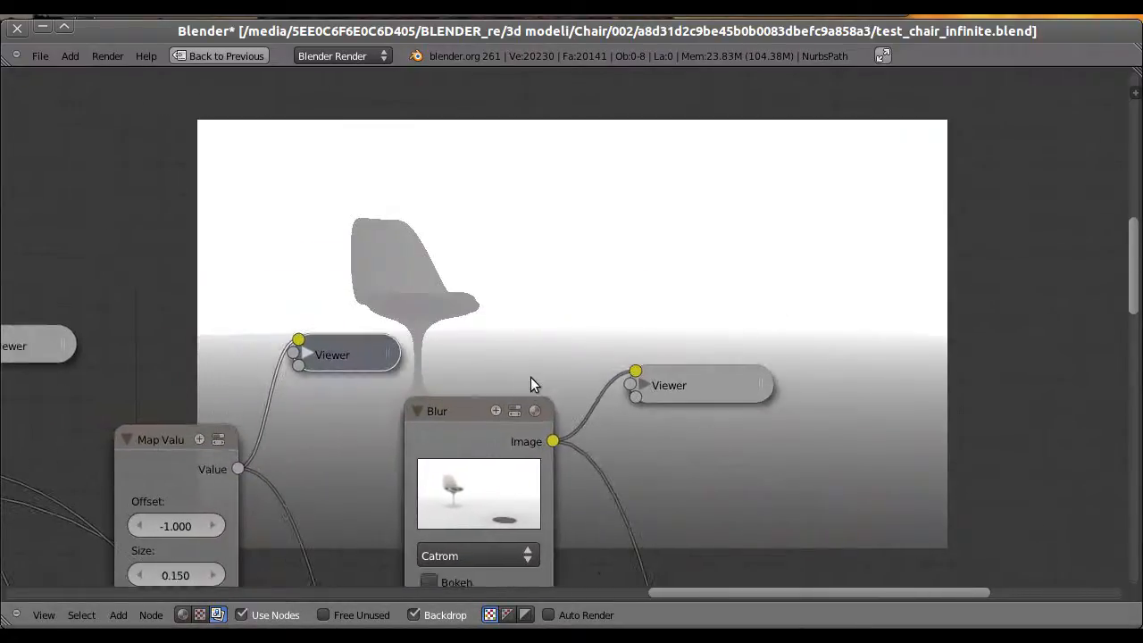
{"action": "middle_click_drag", "start_coordinate": [438, 423], "coordinate": [436, 402]}
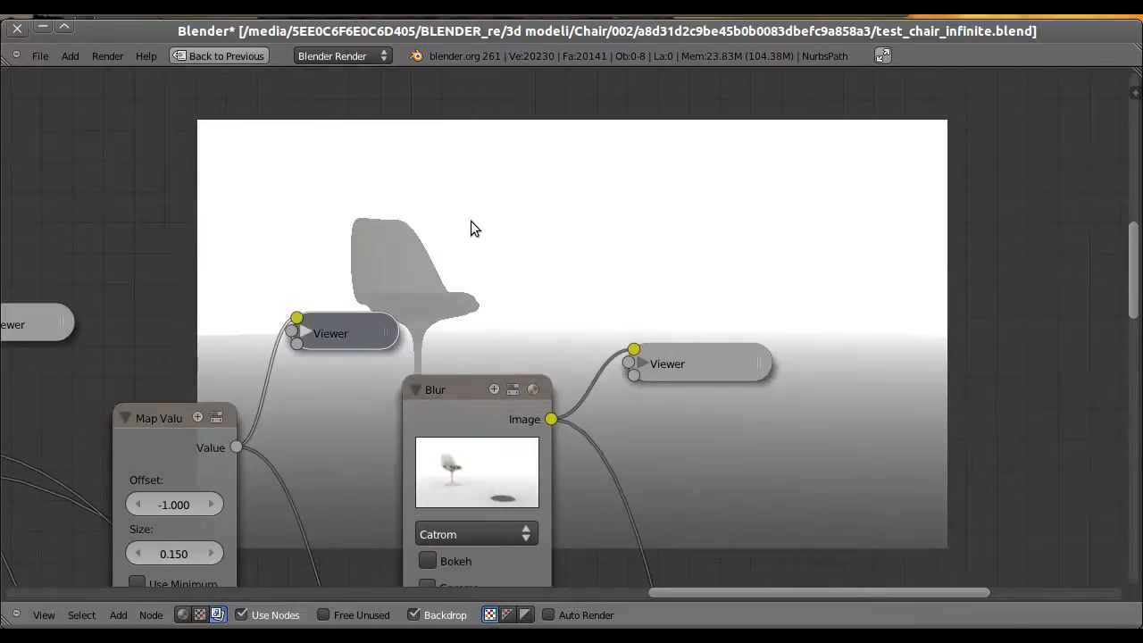
{"action": "middle_click_drag", "start_coordinate": [531, 199], "coordinate": [545, 150]}
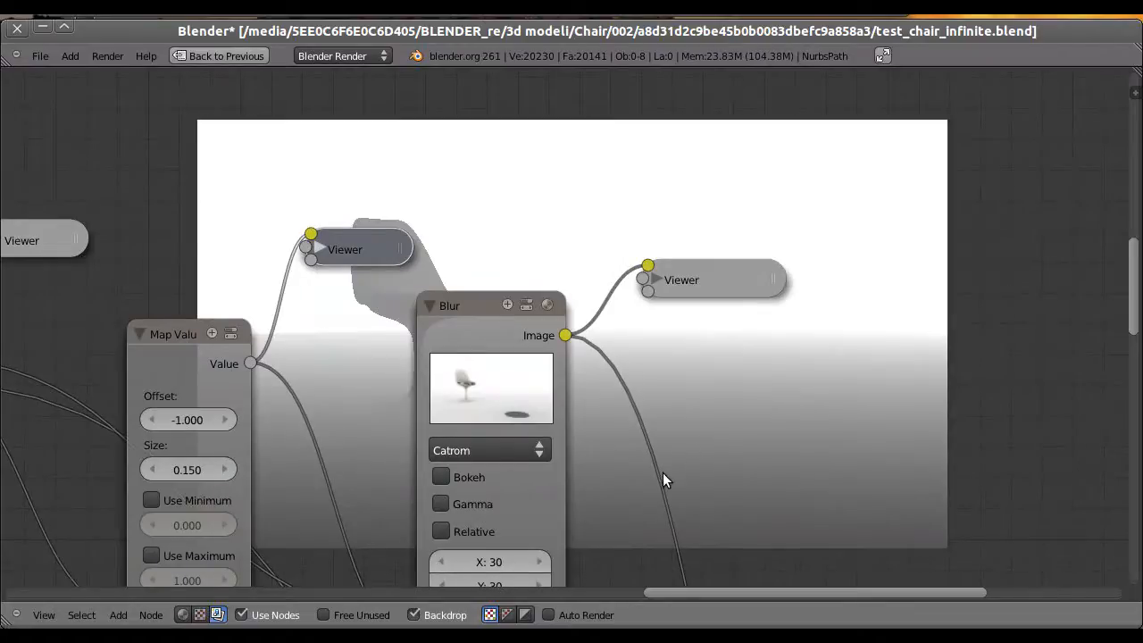
Locate the second Z Combine node in the whole node tree and shift it slightly
{"action": "middle_click_drag", "start_coordinate": [721, 406], "coordinate": [663, 413]}
{"action": "scroll", "coordinate": [776, 411], "scroll_direction": "down", "scroll_amount": 4}
{"action": "scroll", "coordinate": [664, 413], "scroll_direction": "down", "scroll_amount": 1}
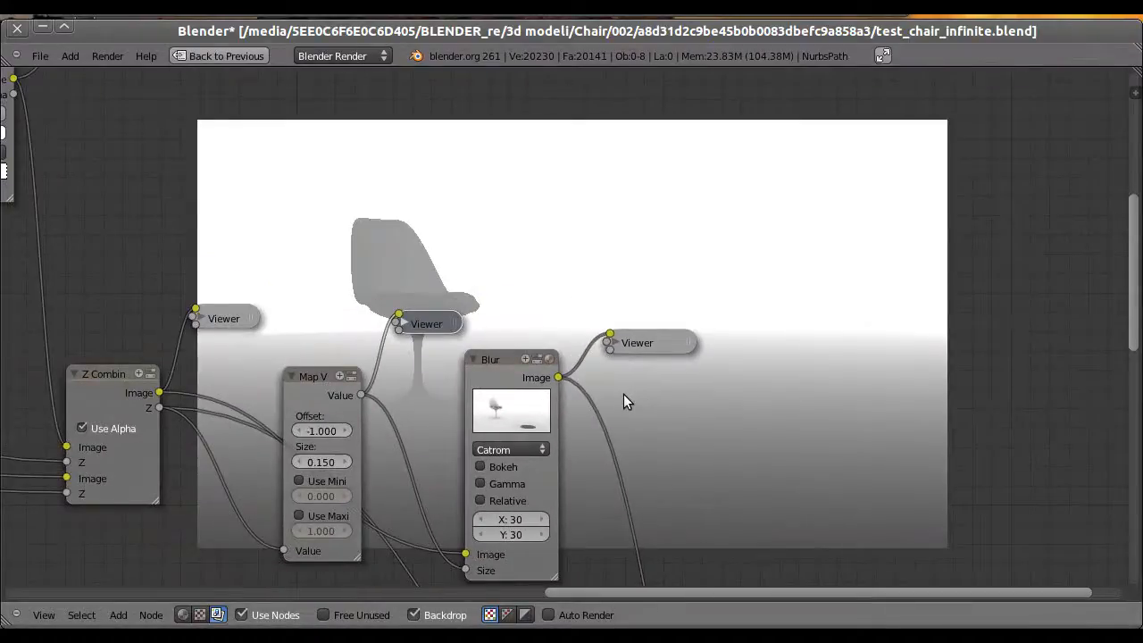
{"action": "key", "text": "Home"}
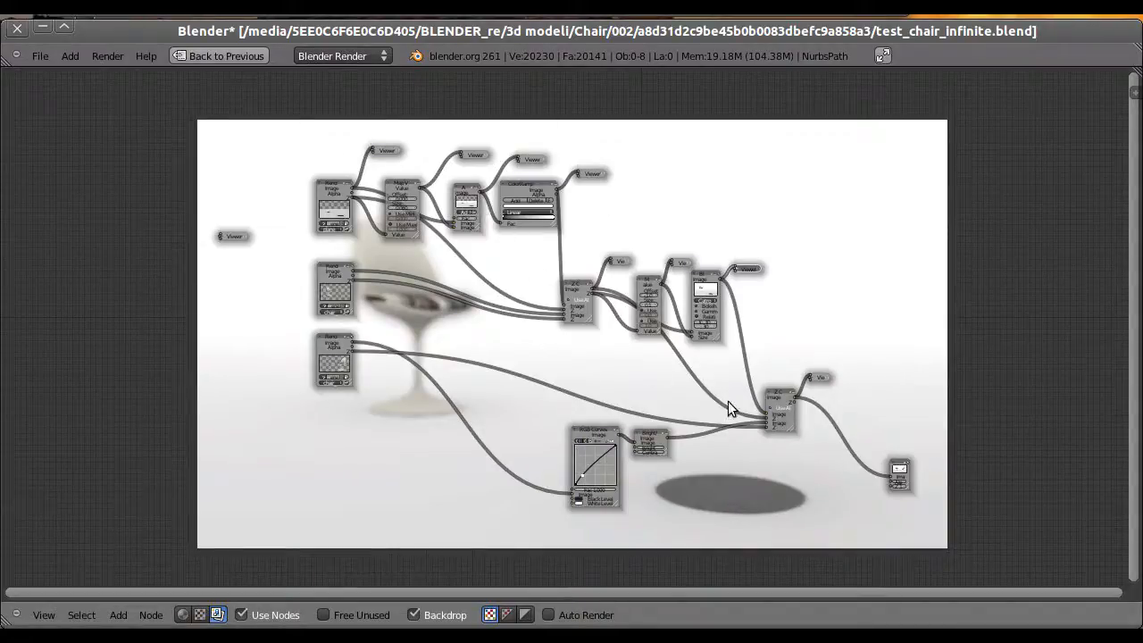
{"action": "scroll", "coordinate": [795, 411], "scroll_direction": "up", "scroll_amount": 4}
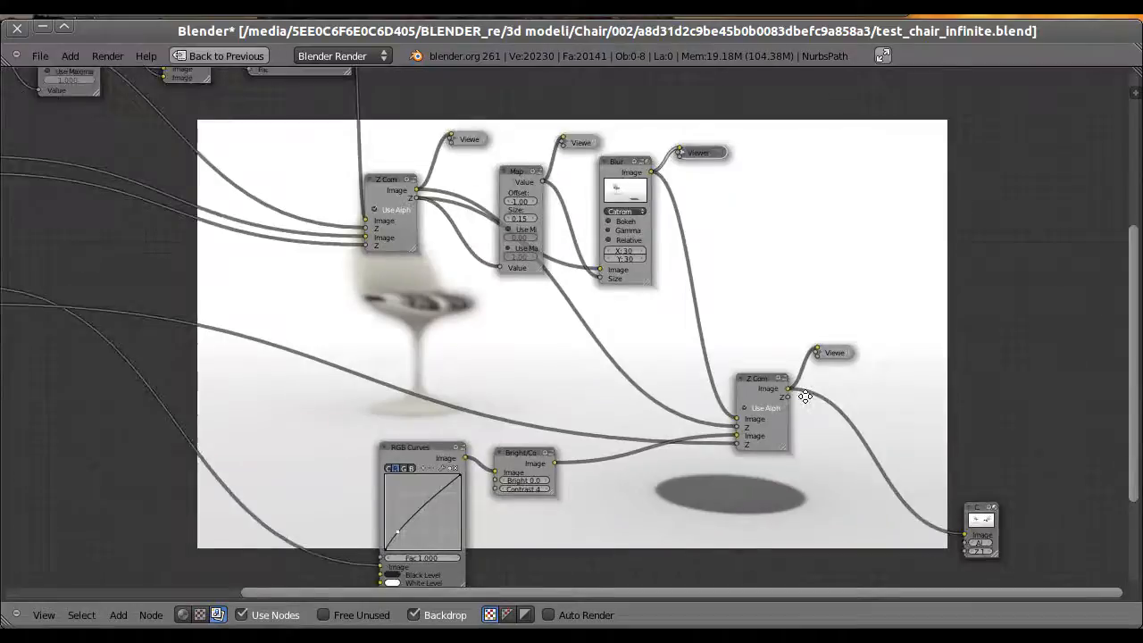
{"action": "scroll", "coordinate": [804, 396], "scroll_direction": "up", "scroll_amount": 5}
{"action": "left_click_drag", "start_coordinate": [751, 279], "coordinate": [737, 276]}
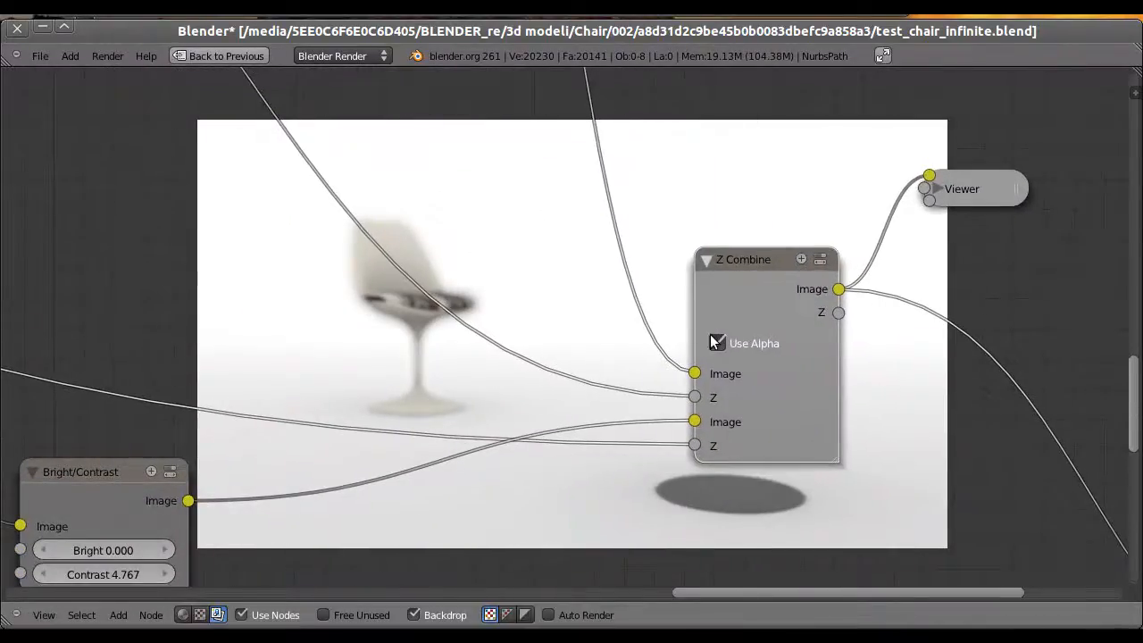
Reconnect the Blur's Image and the first Z Combine's Z to the first Image and Z inputs of the second Z Combine node
{"action": "scroll", "coordinate": [670, 334], "scroll_direction": "down", "scroll_amount": 3}
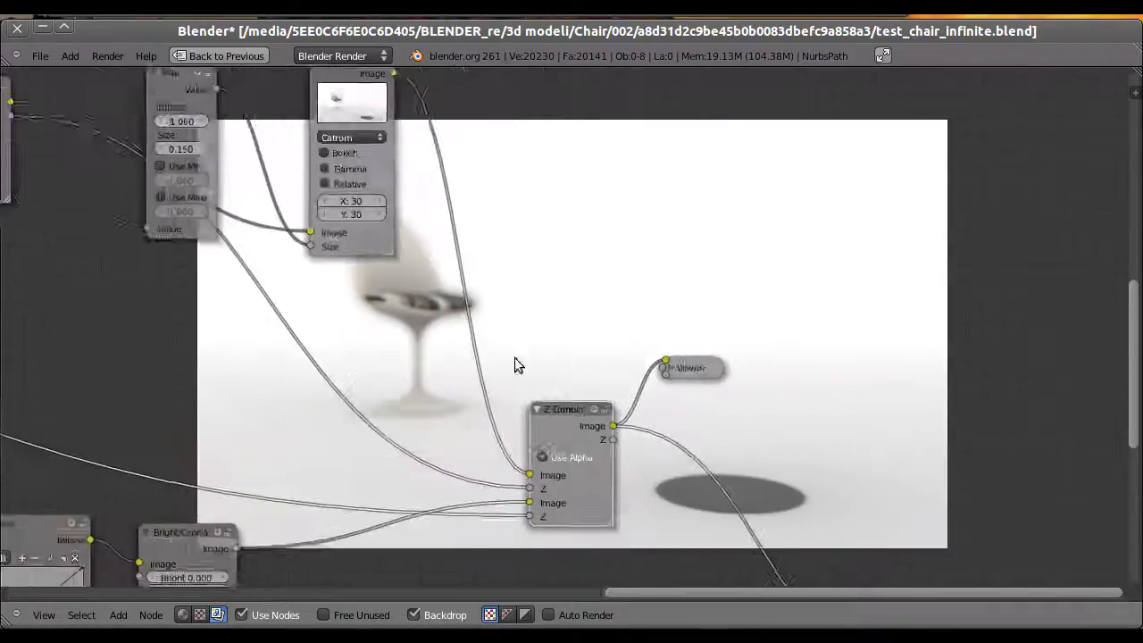
{"action": "left_click_drag", "start_coordinate": [403, 94], "coordinate": [529, 465]}
{"action": "middle_click_drag", "start_coordinate": [43, 150], "coordinate": [102, 152]}
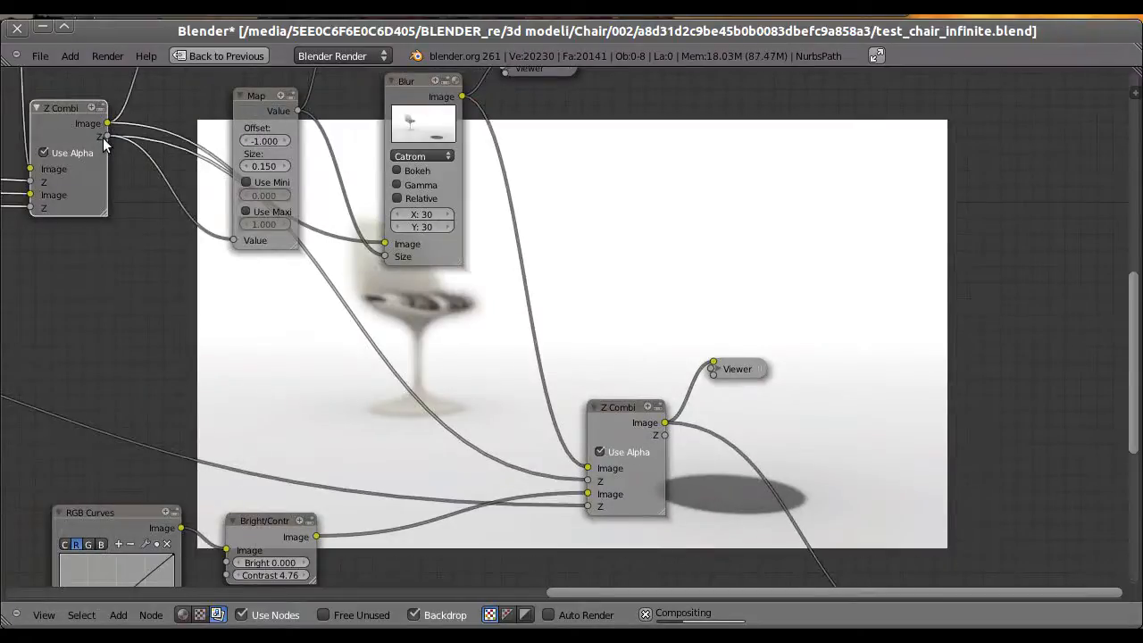
{"action": "left_click_drag", "start_coordinate": [108, 136], "coordinate": [588, 480]}
Reconnect the chair_01 Render Layers node's Z output to the second Z input of the second Z Combine node
{"action": "middle_click_drag", "start_coordinate": [177, 307], "coordinate": [645, 276]}
{"action": "scroll", "coordinate": [536, 272], "scroll_direction": "down", "scroll_amount": 5}
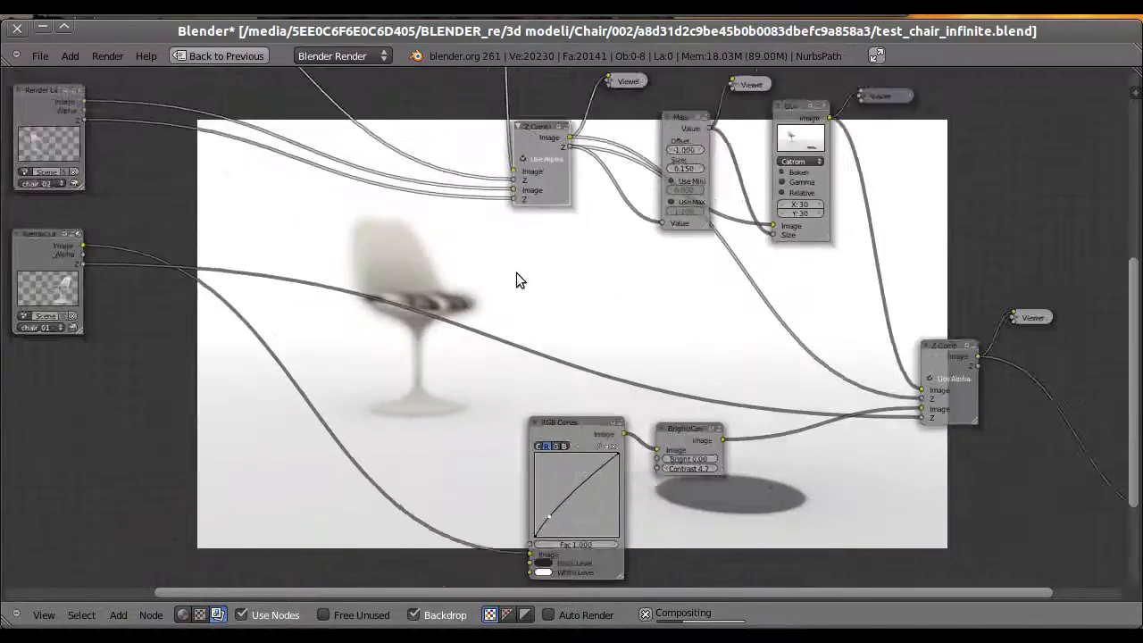
{"action": "middle_click_drag", "start_coordinate": [516, 272], "coordinate": [393, 276]}
{"action": "scroll", "coordinate": [399, 268], "scroll_direction": "down", "scroll_amount": 1}
{"action": "scroll", "coordinate": [447, 275], "scroll_direction": "down", "scroll_amount": 2}
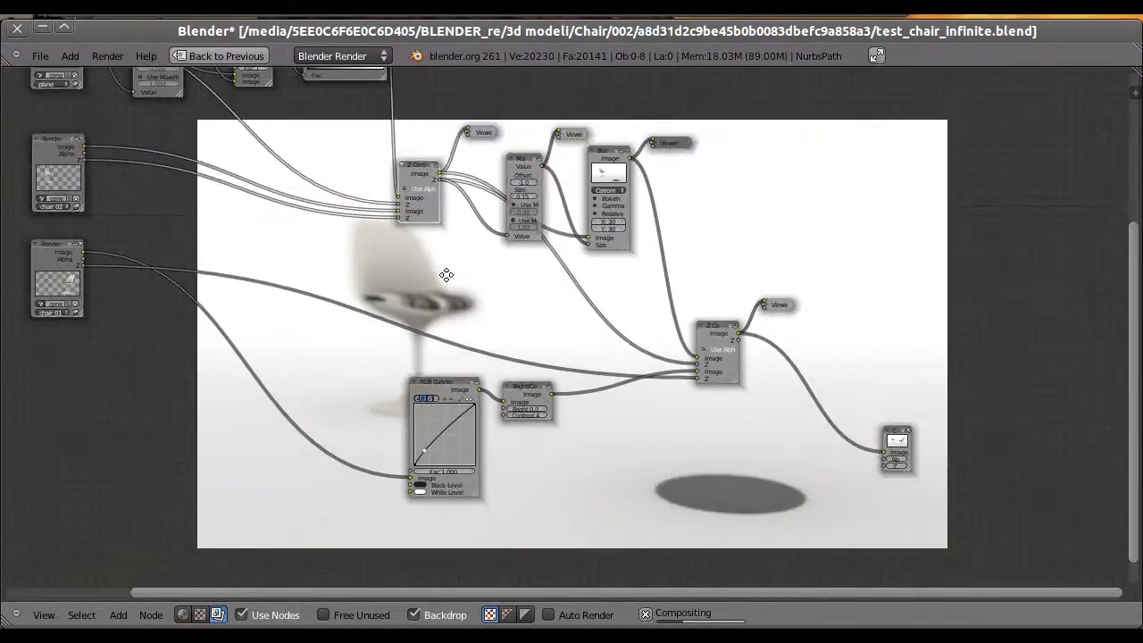
{"action": "left_click", "coordinate": [56, 253]}
{"action": "left_click_drag", "start_coordinate": [92, 271], "coordinate": [701, 379]}
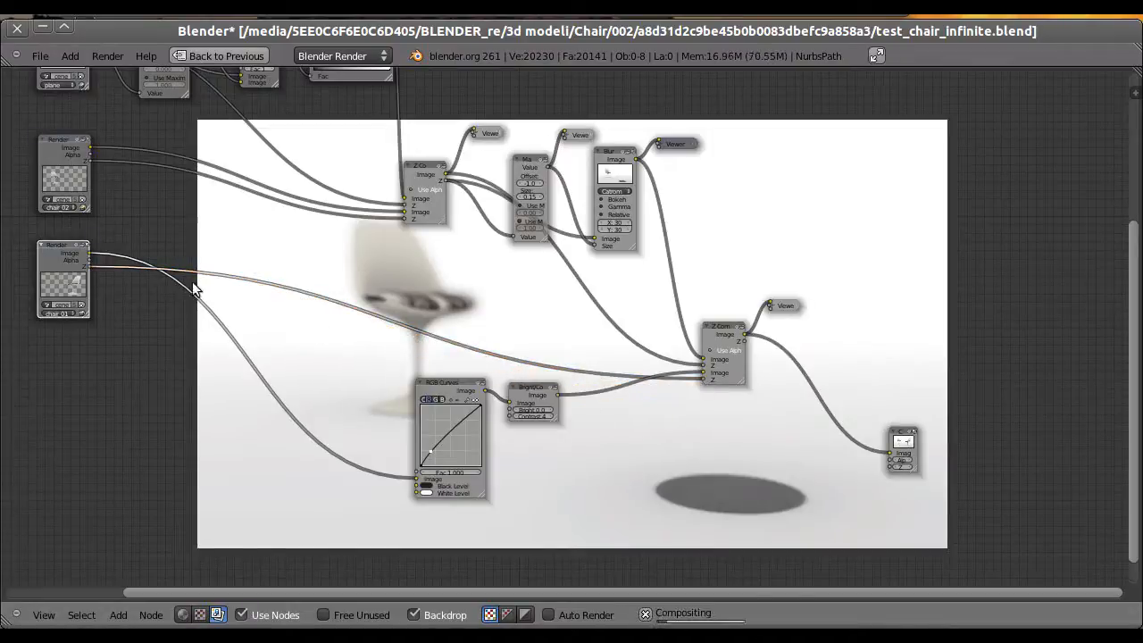
{"action": "left_click_drag", "start_coordinate": [90, 258], "coordinate": [455, 276]}
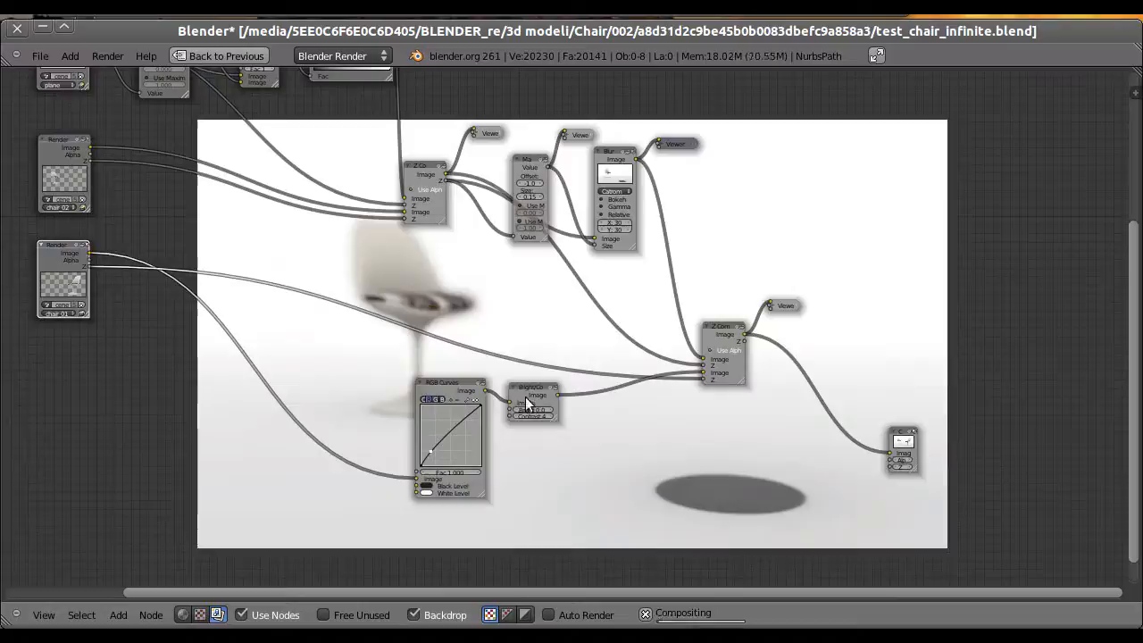
Examine the RGB Curves and Bright/Contrast nodes and their connection into the second Z Combine node
{"action": "scroll", "coordinate": [518, 437], "scroll_direction": "up", "scroll_amount": 2}
{"action": "middle_click_drag", "start_coordinate": [448, 437], "coordinate": [336, 394]}
{"action": "scroll", "coordinate": [295, 441], "scroll_direction": "up", "scroll_amount": 1}
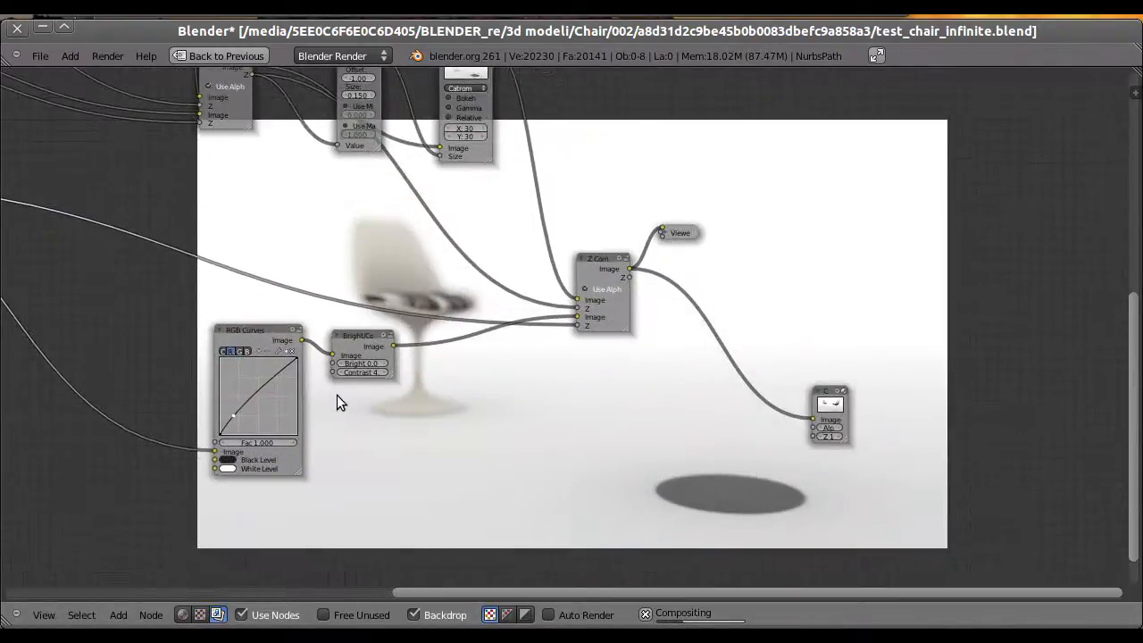
{"action": "scroll", "coordinate": [261, 375], "scroll_direction": "up", "scroll_amount": 1}
{"action": "scroll", "coordinate": [290, 375], "scroll_direction": "up", "scroll_amount": 1}
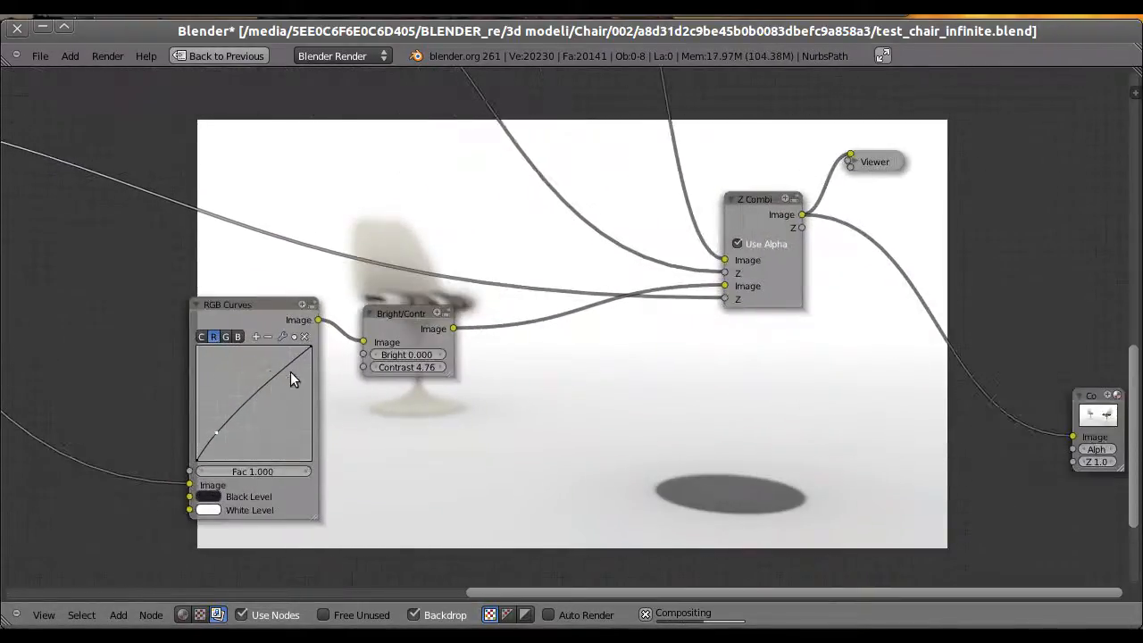
{"action": "middle_click_drag", "start_coordinate": [366, 471], "coordinate": [378, 456]}
{"action": "middle_click_drag", "start_coordinate": [423, 423], "coordinate": [436, 453]}
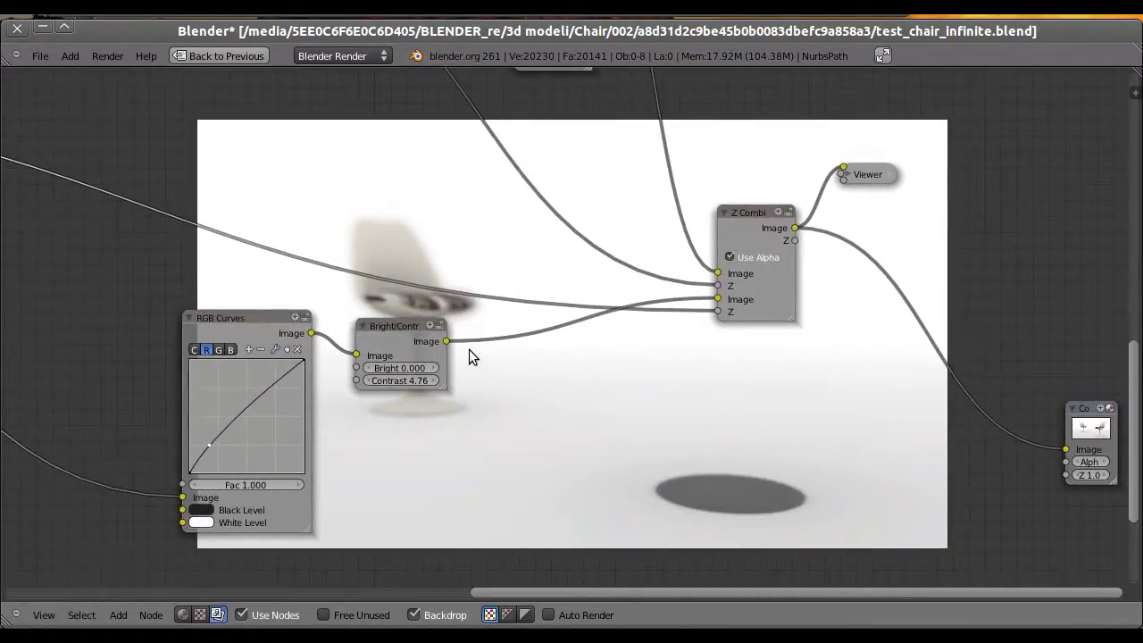
{"action": "middle_click_drag", "start_coordinate": [510, 311], "coordinate": [508, 312]}
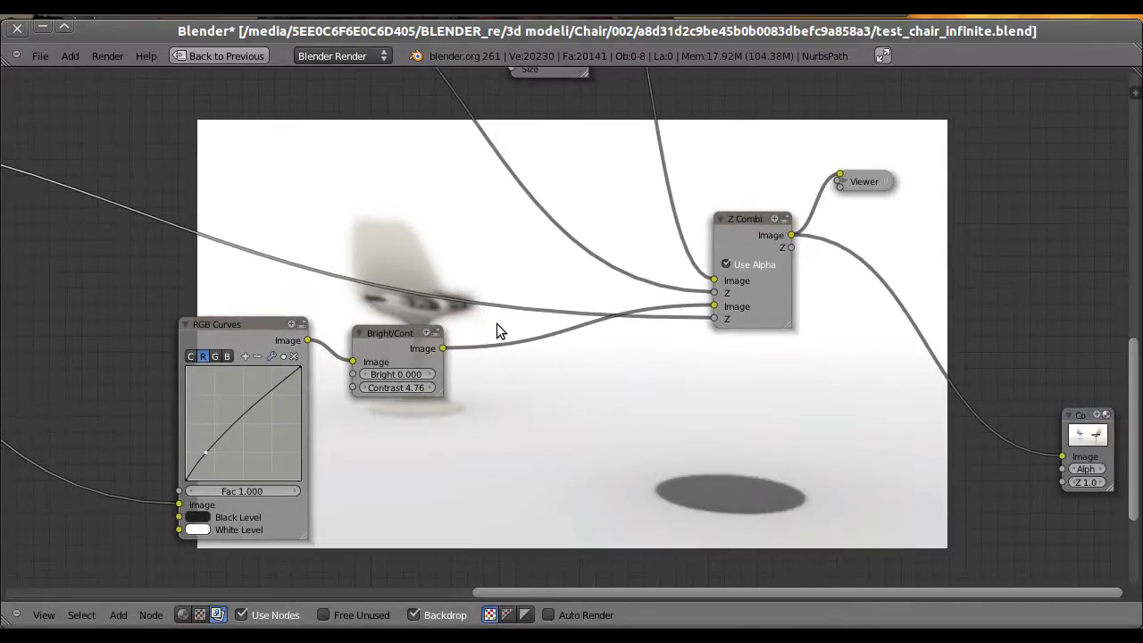
Show the second Z Combine node's output in the backdrop through its Viewer node
{"action": "scroll", "coordinate": [537, 379], "scroll_direction": "down", "scroll_amount": 2}
{"action": "middle_click_drag", "start_coordinate": [572, 348], "coordinate": [320, 416]}
{"action": "middle_click_drag", "start_coordinate": [502, 375], "coordinate": [271, 432]}
{"action": "scroll", "coordinate": [437, 326], "scroll_direction": "up", "scroll_amount": 3}
{"action": "middle_click_drag", "start_coordinate": [443, 317], "coordinate": [325, 320]}
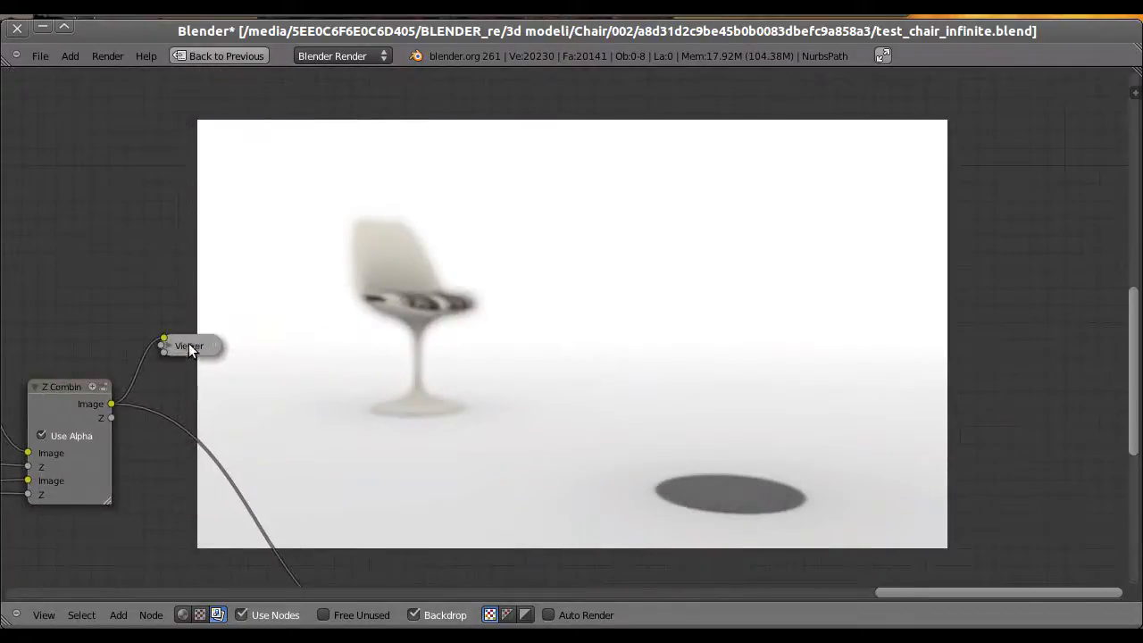
{"action": "left_click", "coordinate": [188, 343]}
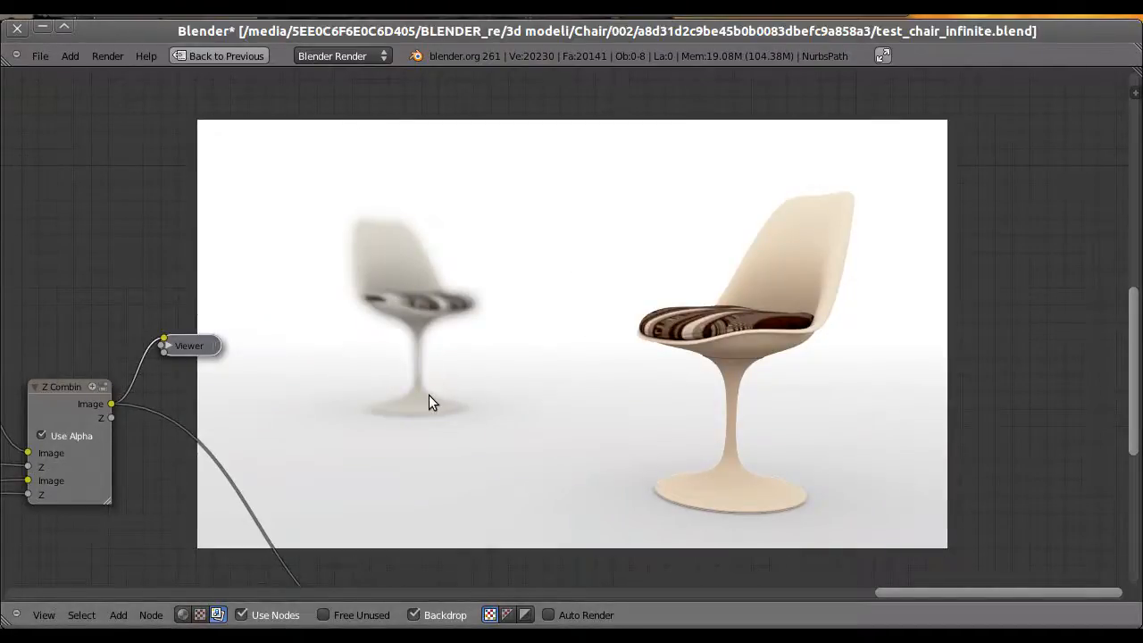
Review the complete node tree from the three Render Layers nodes to the Composite output against the backdrop image
{"action": "middle_click_drag", "start_coordinate": [428, 390], "coordinate": [369, 480]}
{"action": "middle_click_drag", "start_coordinate": [568, 422], "coordinate": [638, 364]}
{"action": "scroll", "coordinate": [623, 364], "scroll_direction": "down", "scroll_amount": 3}
{"action": "middle_click_drag", "start_coordinate": [516, 376], "coordinate": [514, 407]}
{"action": "scroll", "coordinate": [519, 368], "scroll_direction": "down", "scroll_amount": 1}
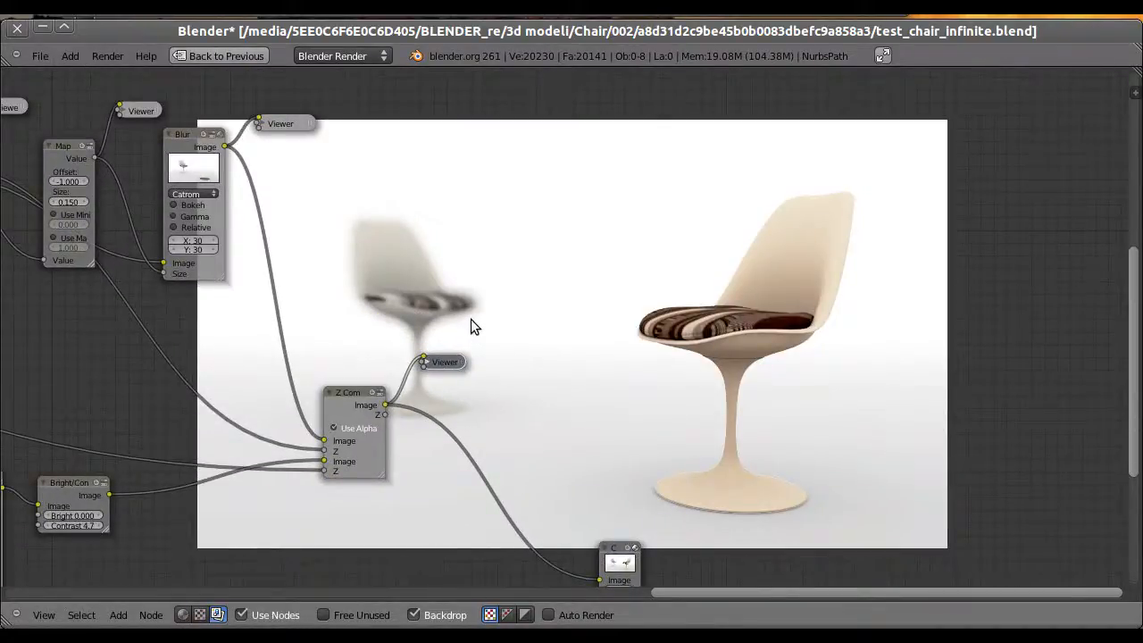
{"action": "middle_click_drag", "start_coordinate": [456, 324], "coordinate": [460, 348]}
{"action": "scroll", "coordinate": [446, 346], "scroll_direction": "down", "scroll_amount": 3}
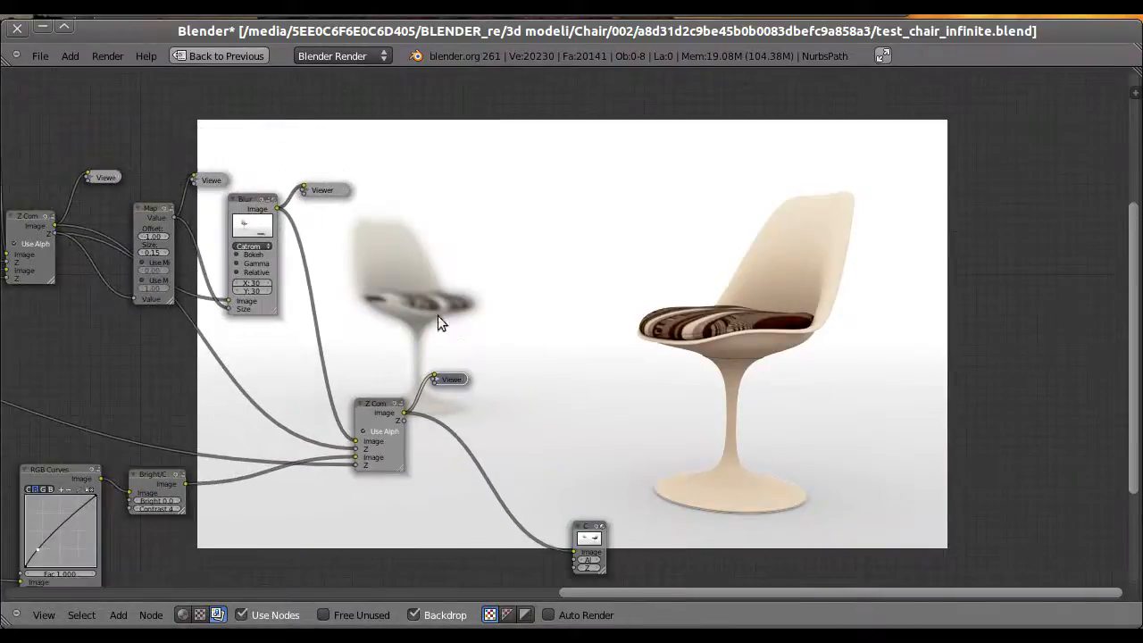
{"action": "middle_click_drag", "start_coordinate": [432, 311], "coordinate": [564, 266]}
{"action": "scroll", "coordinate": [535, 275], "scroll_direction": "down", "scroll_amount": 1}
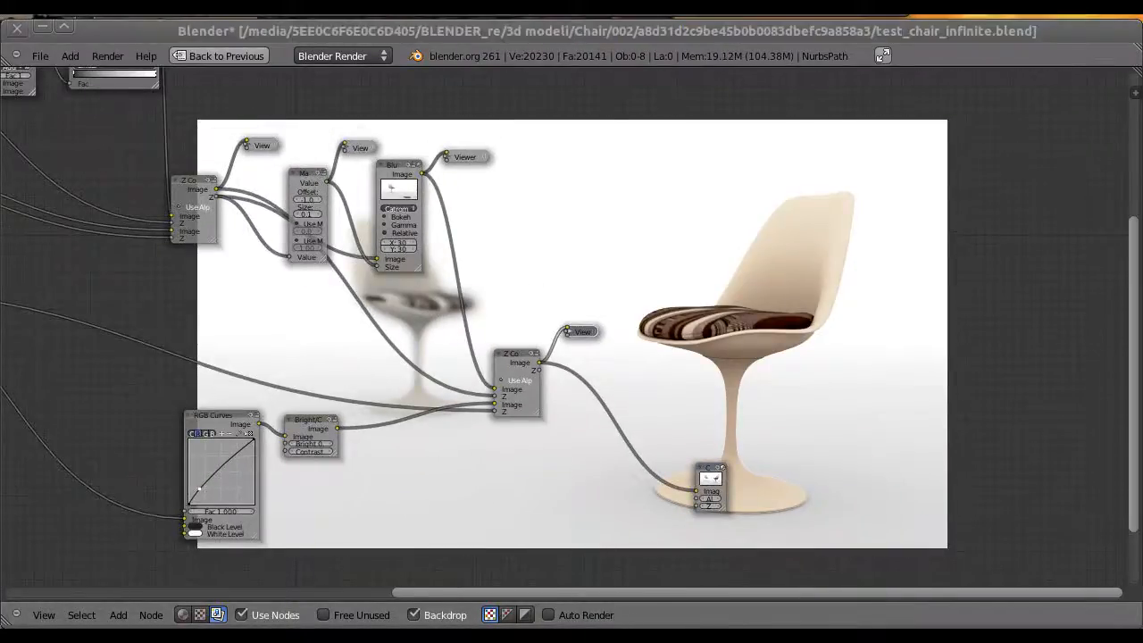
{"action": "middle_click_drag", "start_coordinate": [421, 364], "coordinate": [637, 367]}
{"action": "scroll", "coordinate": [637, 367], "scroll_direction": "down", "scroll_amount": 2}
{"action": "middle_click_drag", "start_coordinate": [429, 190], "coordinate": [475, 254]}
{"action": "scroll", "coordinate": [614, 241], "scroll_direction": "down", "scroll_amount": 1}
{"action": "scroll", "coordinate": [483, 252], "scroll_direction": "down", "scroll_amount": 1}
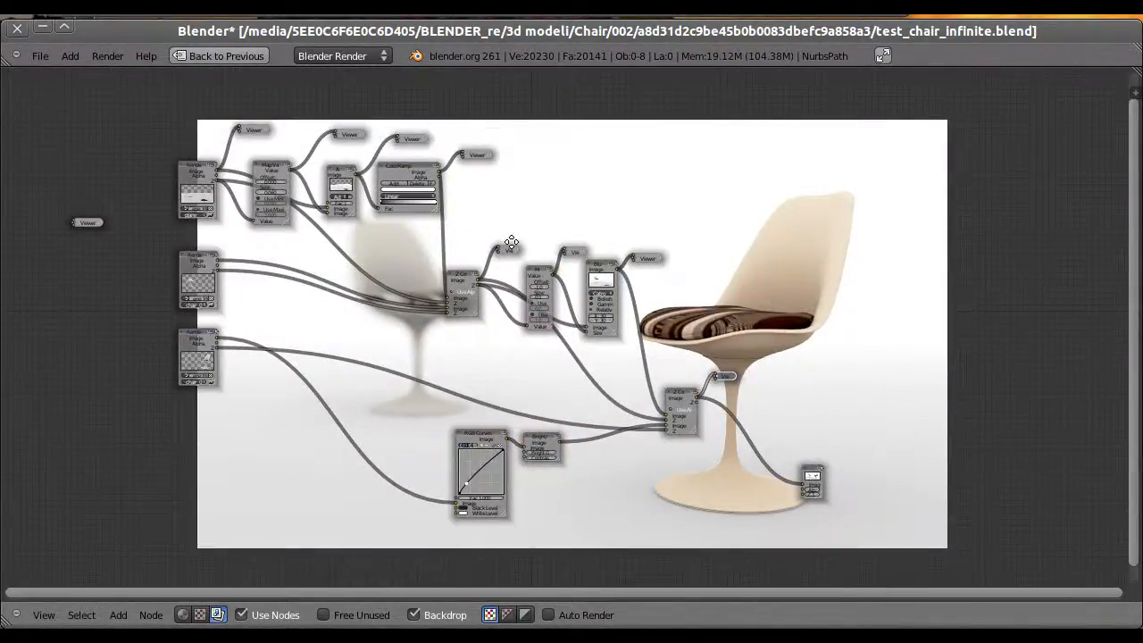
{"action": "middle_click_drag", "start_coordinate": [505, 237], "coordinate": [640, 251]}
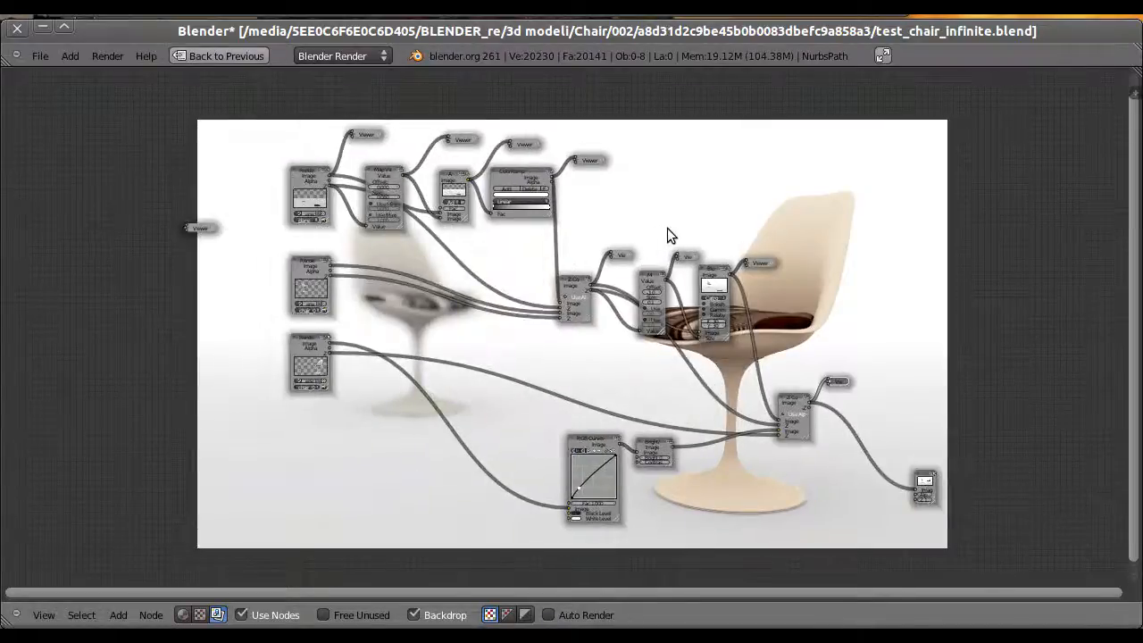